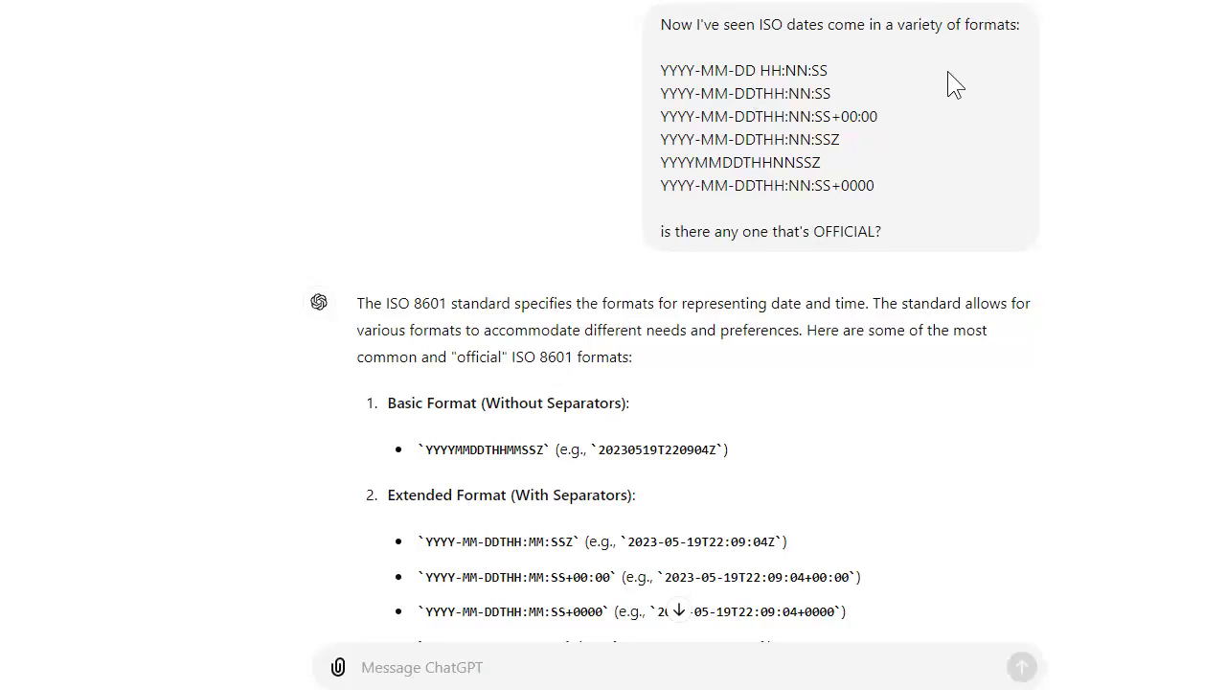
Highlight the T, space, Z, +00:00 and +0000 parts of ChatGPT's ISO 8601 list
scroll(1053, 304, down, 2)
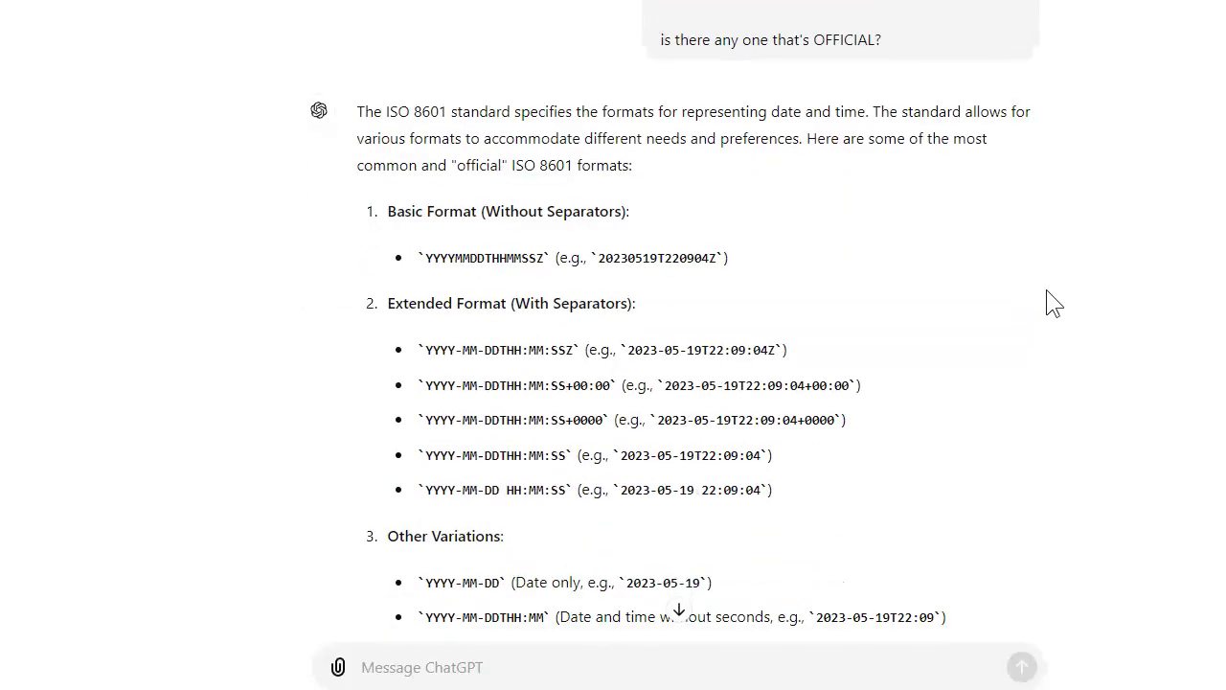
scroll(1054, 304, down, 2)
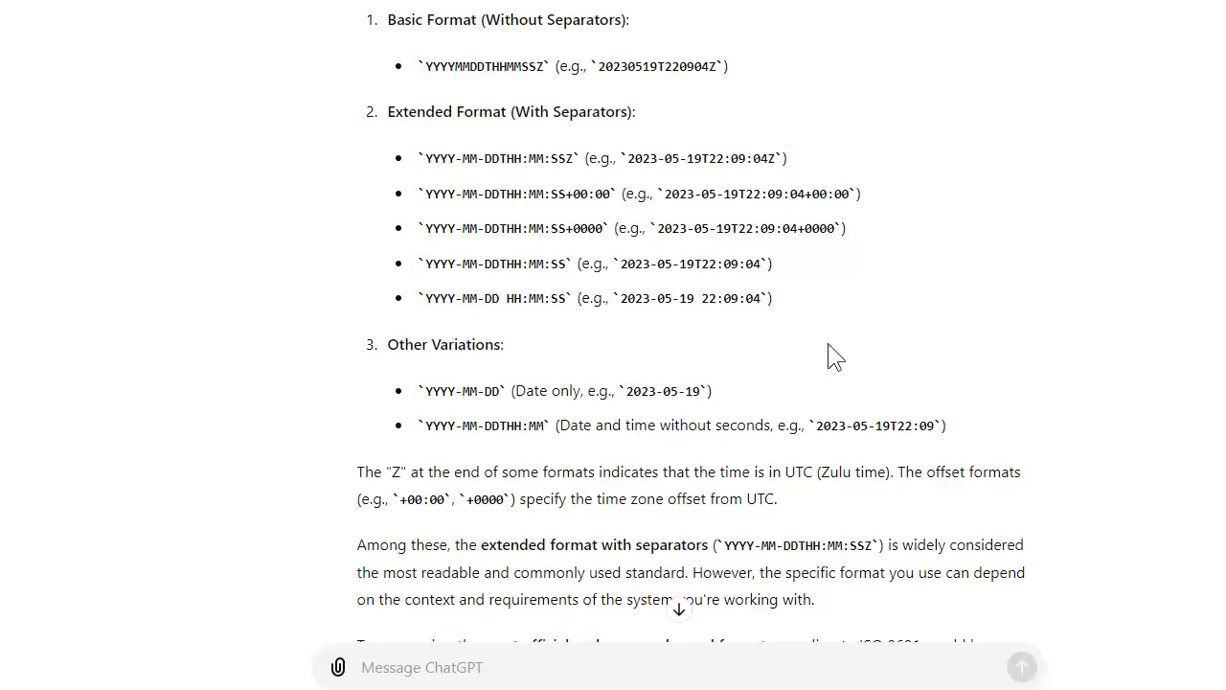
drag(498, 158, 505, 158)
drag(494, 298, 508, 297)
drag(569, 157, 575, 158)
drag(565, 193, 614, 194)
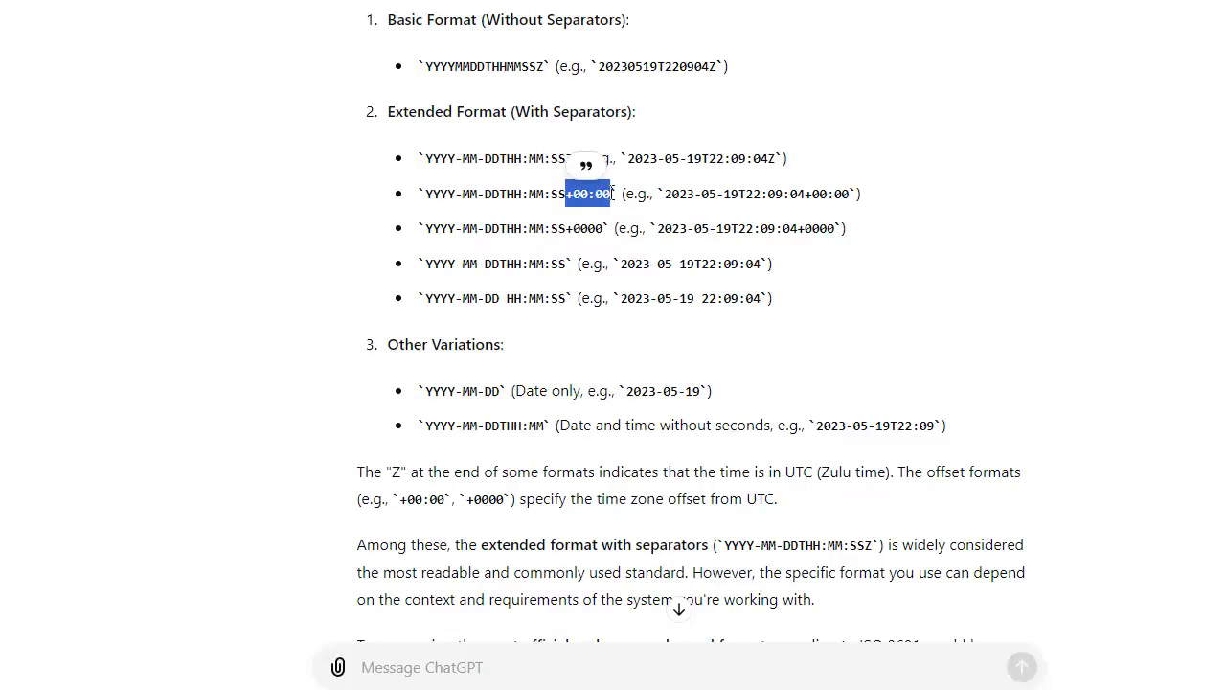
drag(567, 228, 612, 237)
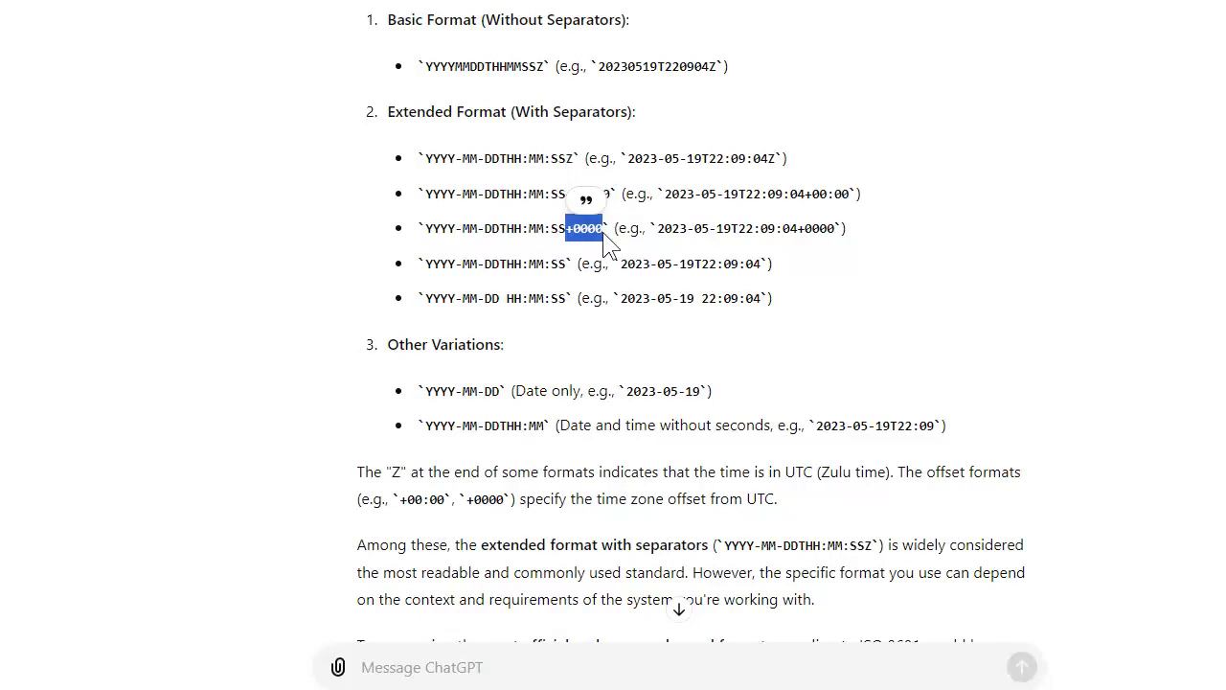
click(949, 269)
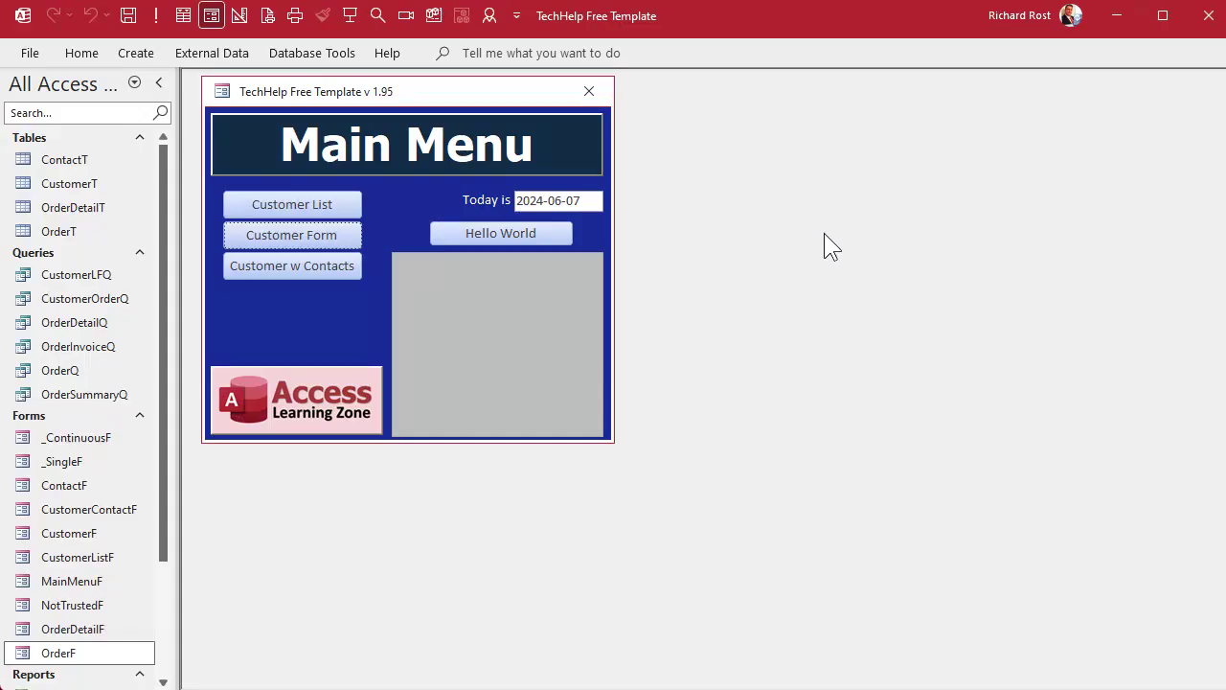
Design a new table with an ID AutoNumber field and an ISODateTime Short Text field
click(146, 53)
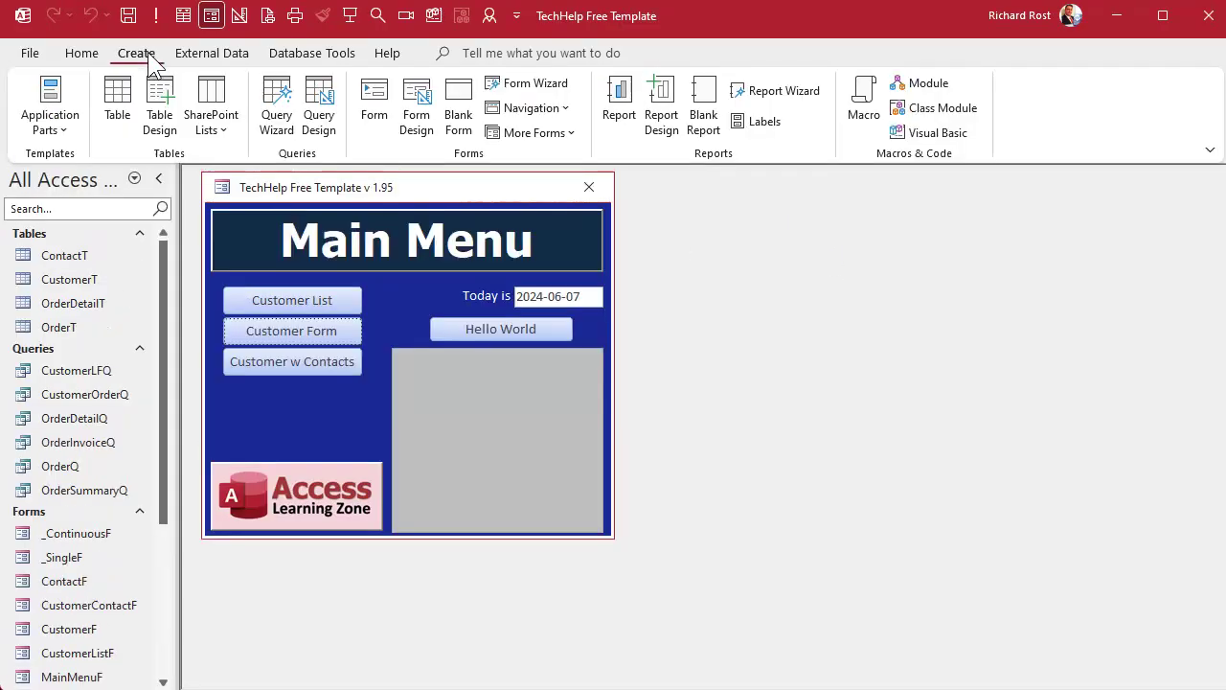
click(161, 121)
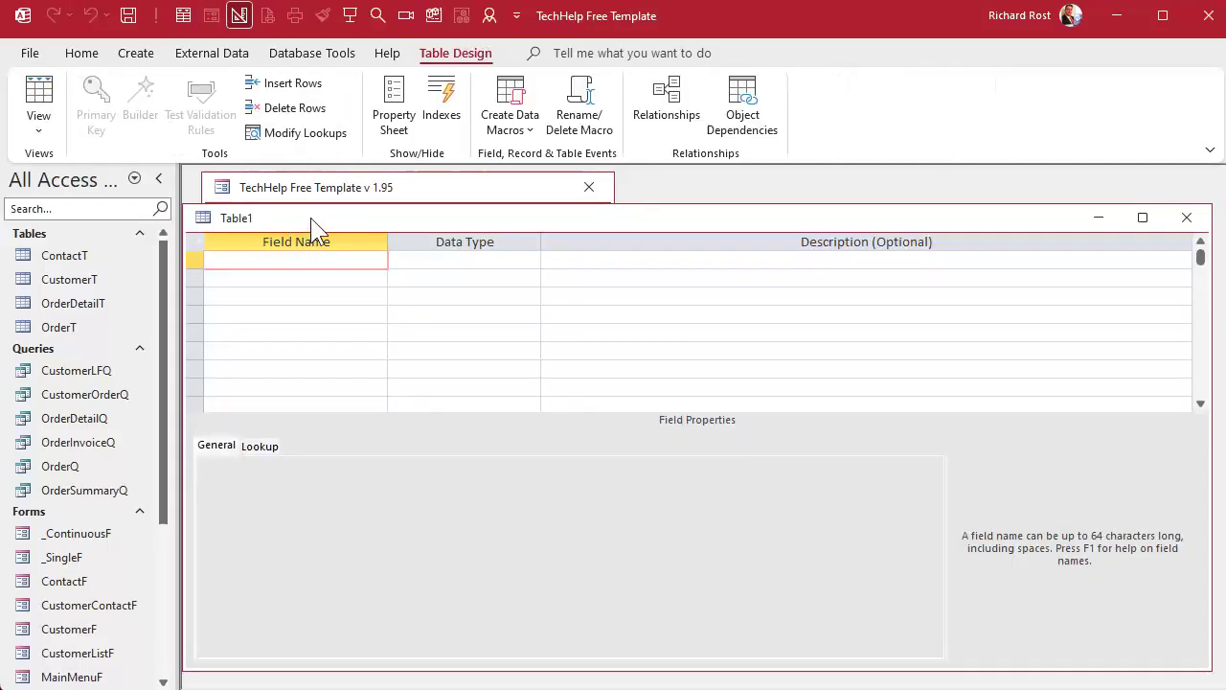
drag(316, 218, 308, 191)
text(ID)
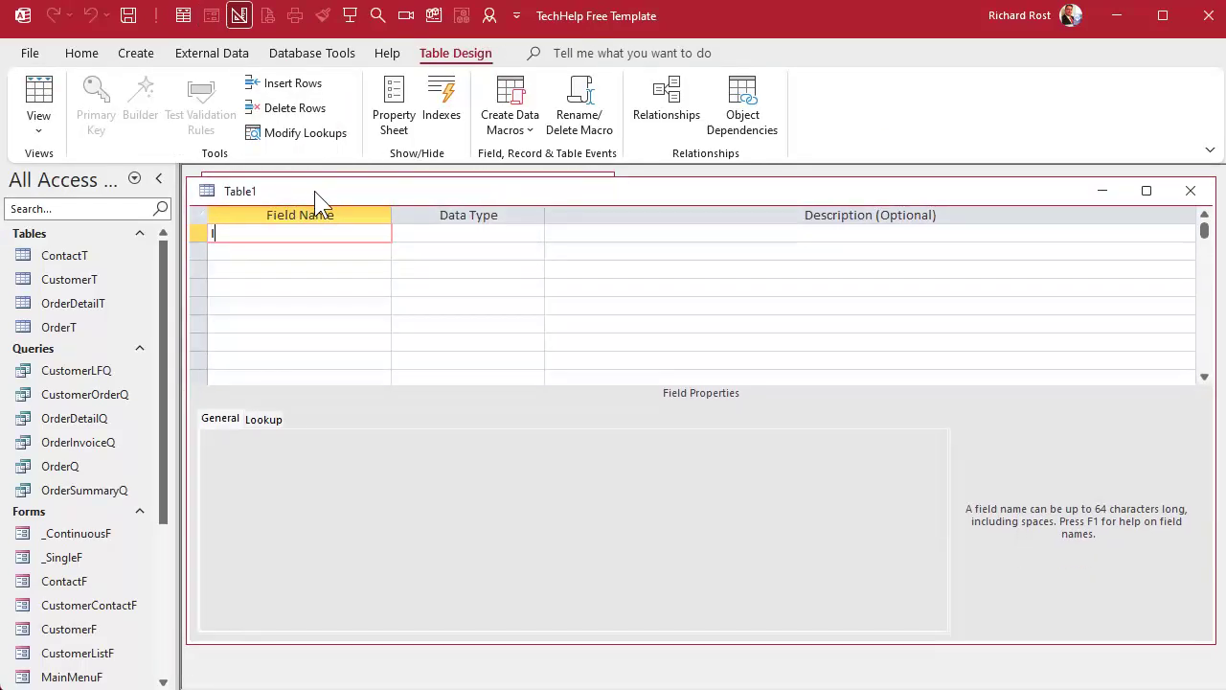
key(Tab)
text(a)
key(Tab)
key(Tab)
text(ISODateTime)
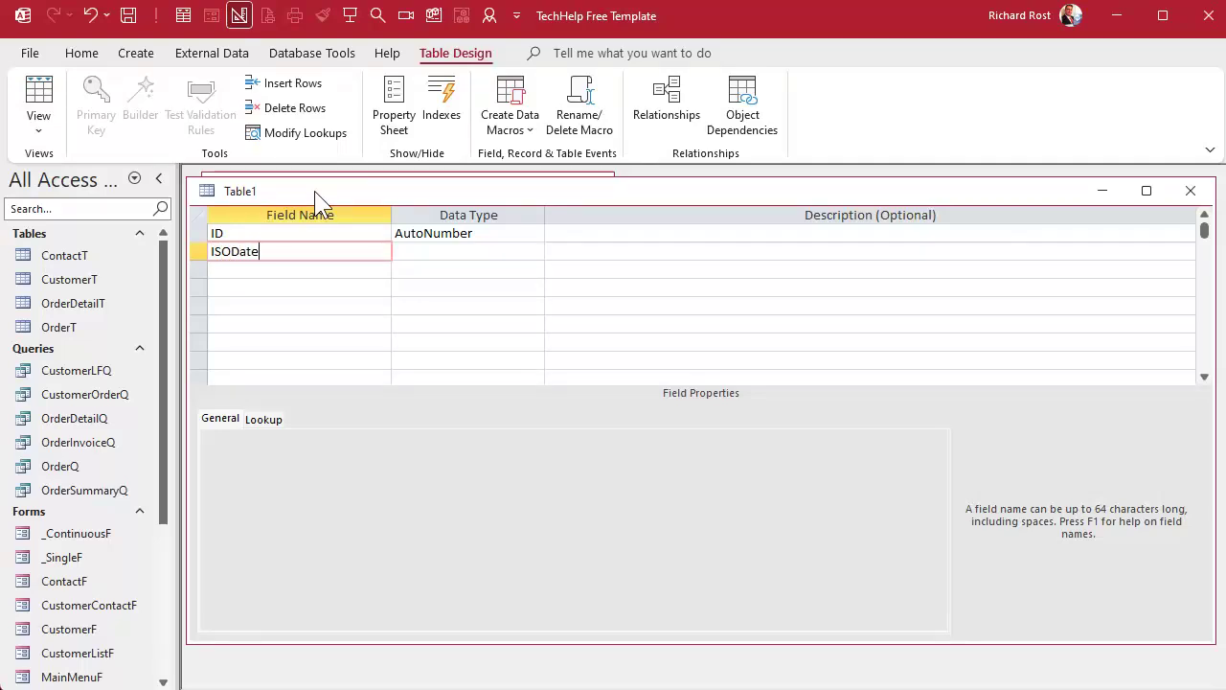
key(Tab)
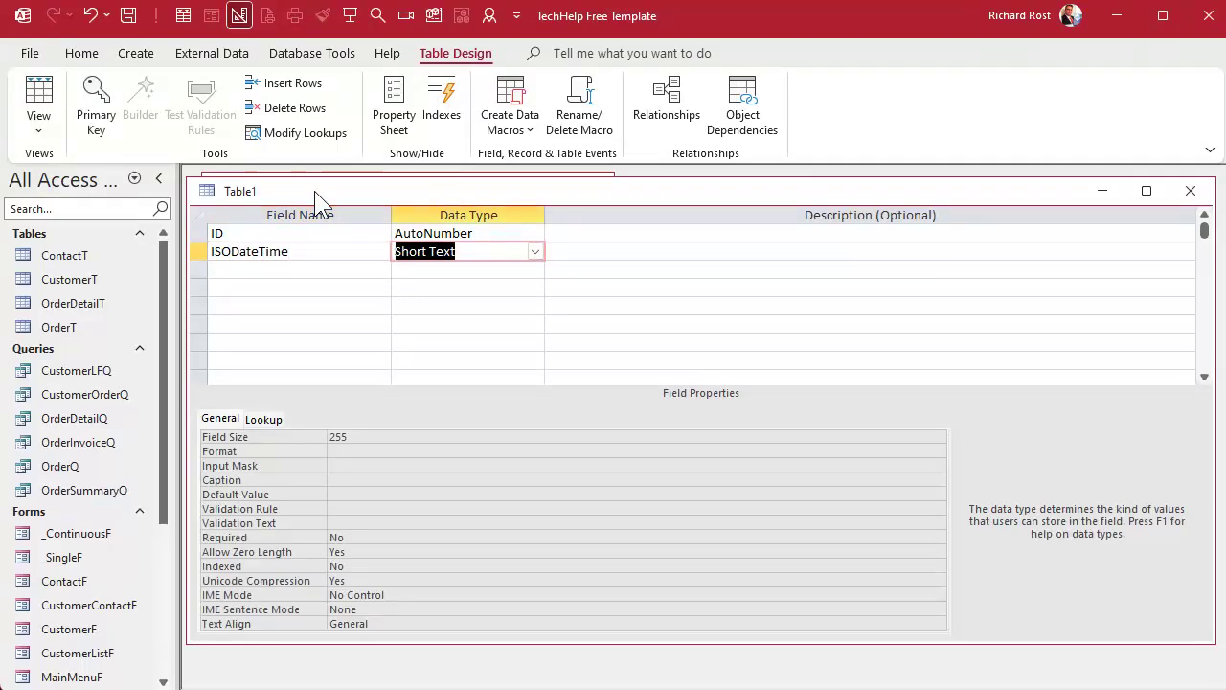
key(Tab)
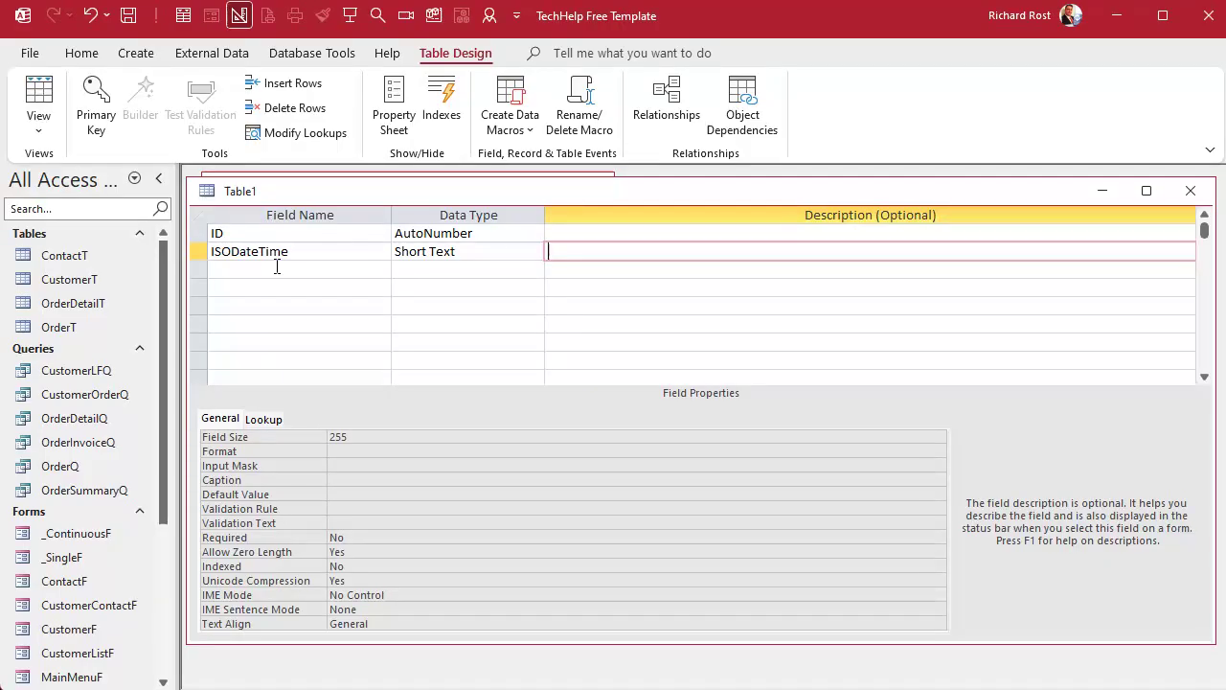
click(277, 267)
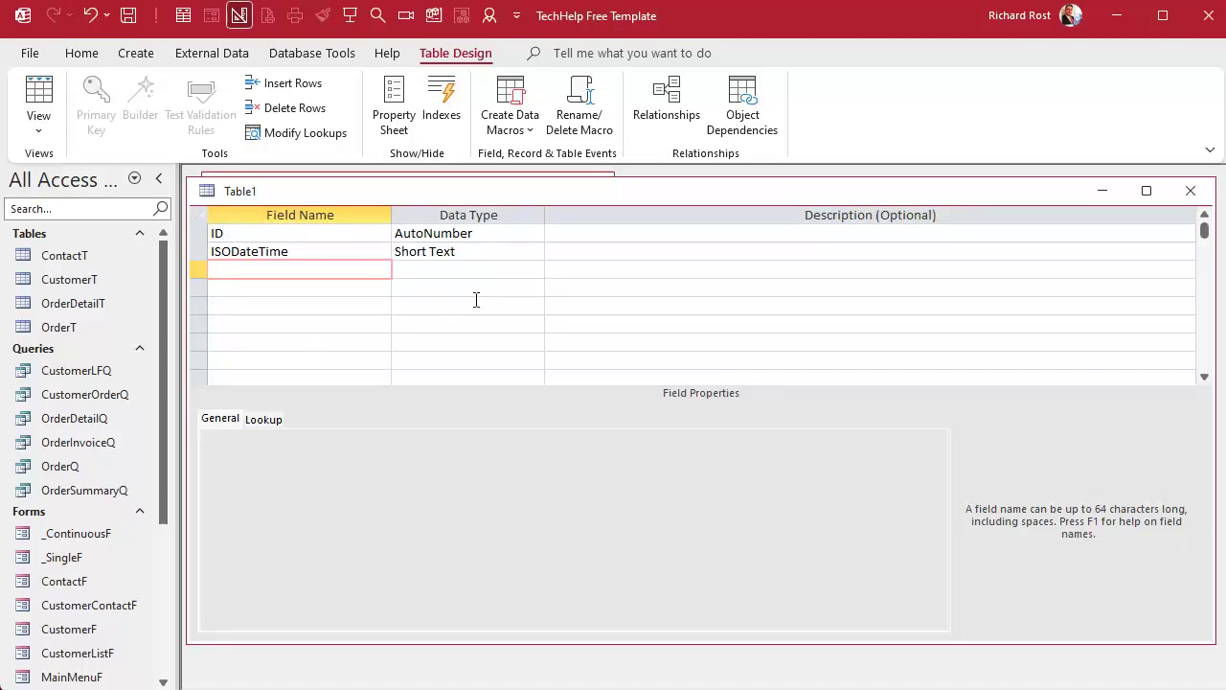
Save the table as ISOT, accepting the primary key
key(ctrl+s)
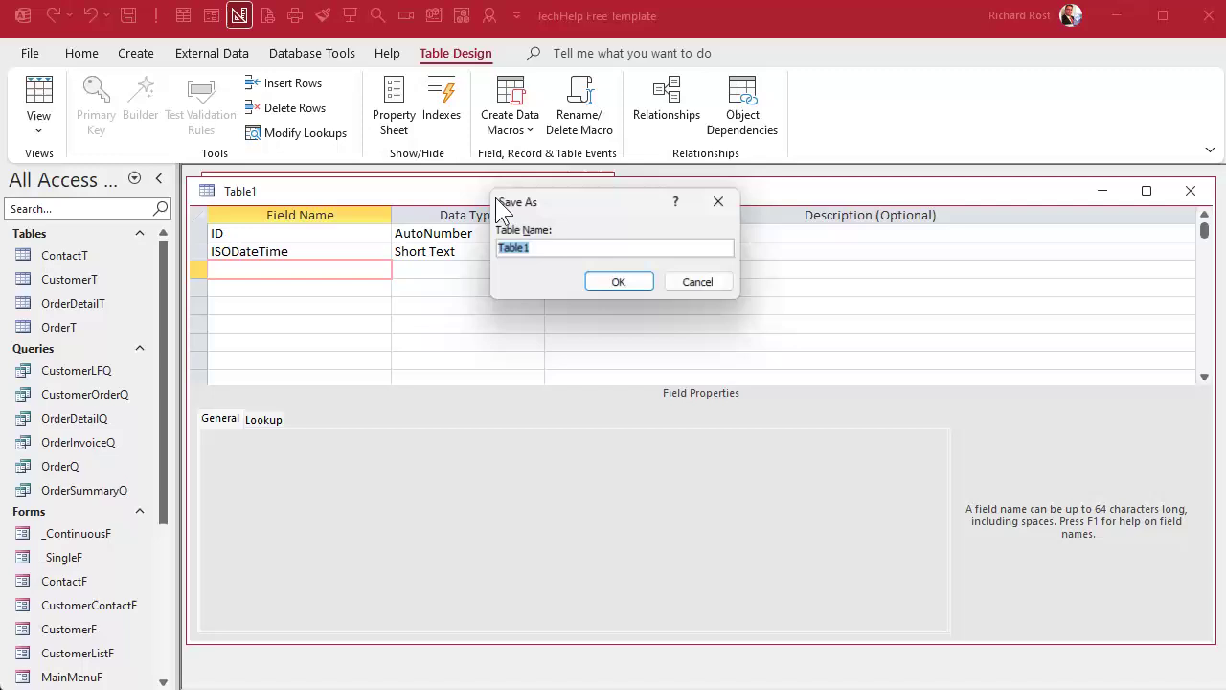
text(ISOT)
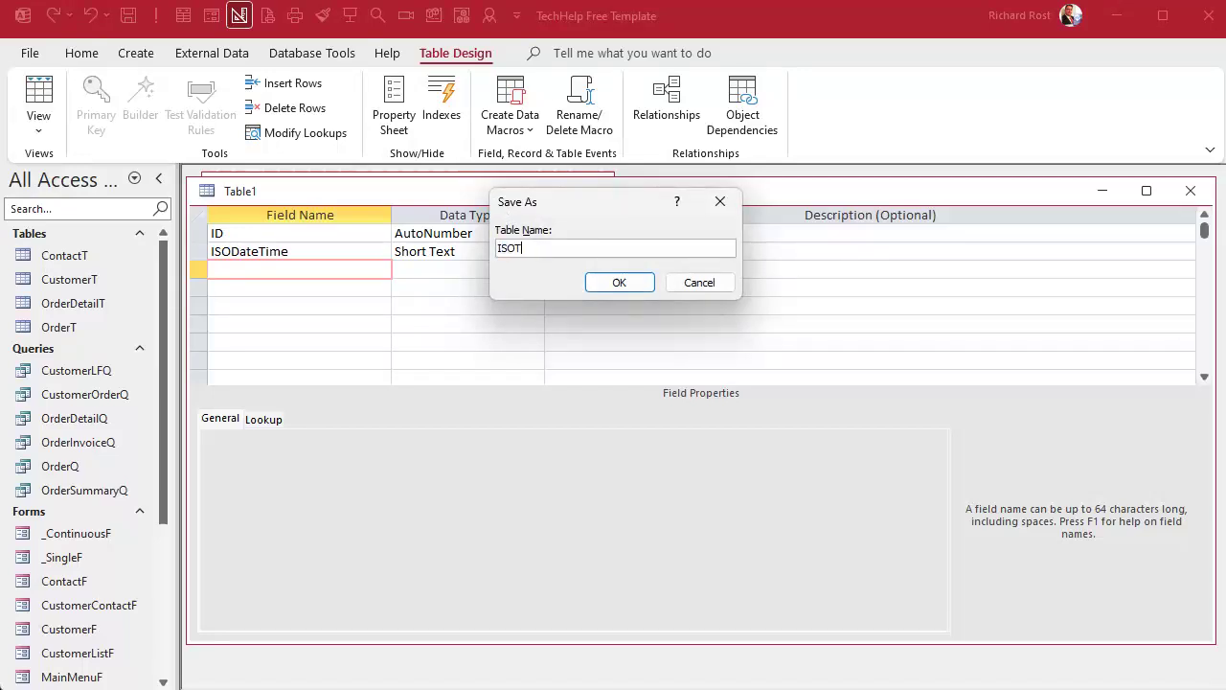
key(Return)
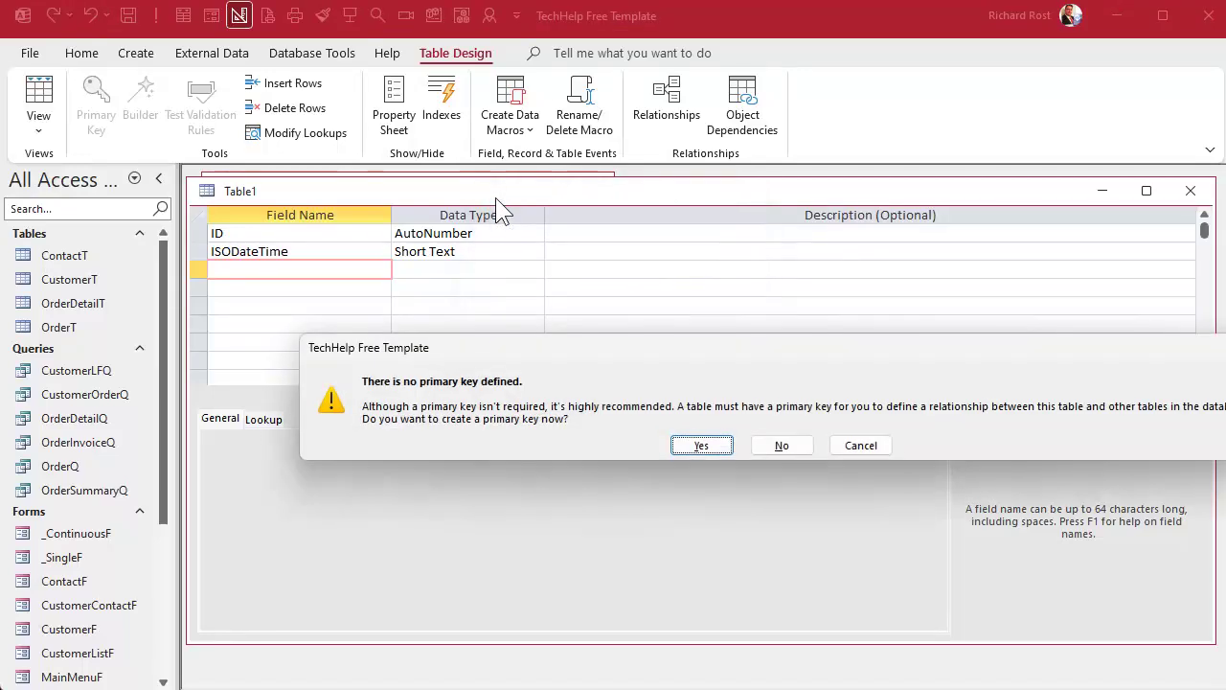
click(701, 445)
Widen ISOT's ISODateTime column in datasheet view and snip the viewer's date list
click(42, 94)
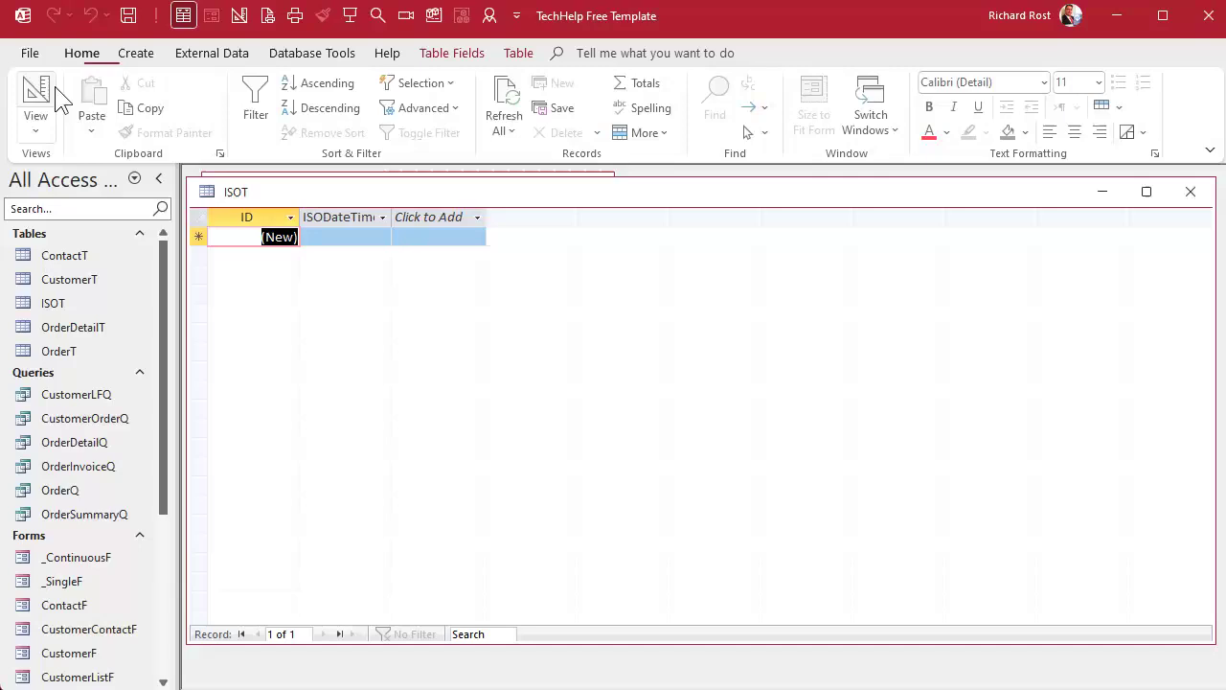
drag(392, 216, 535, 212)
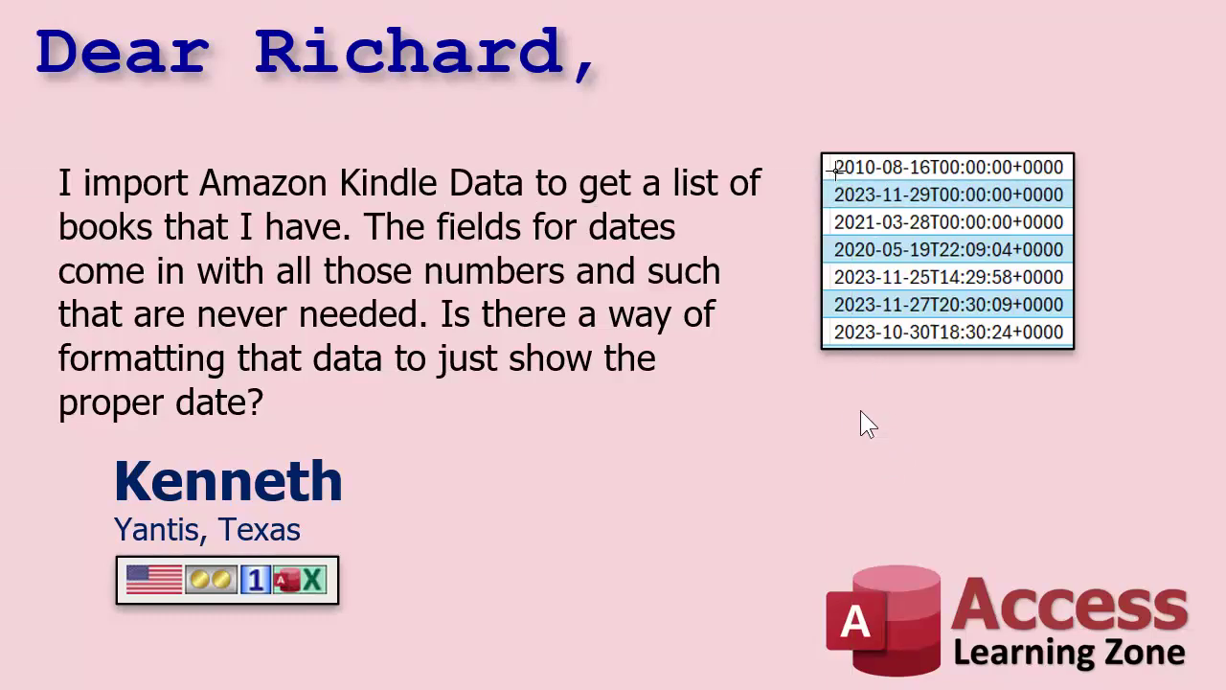
drag(830, 153, 1067, 341)
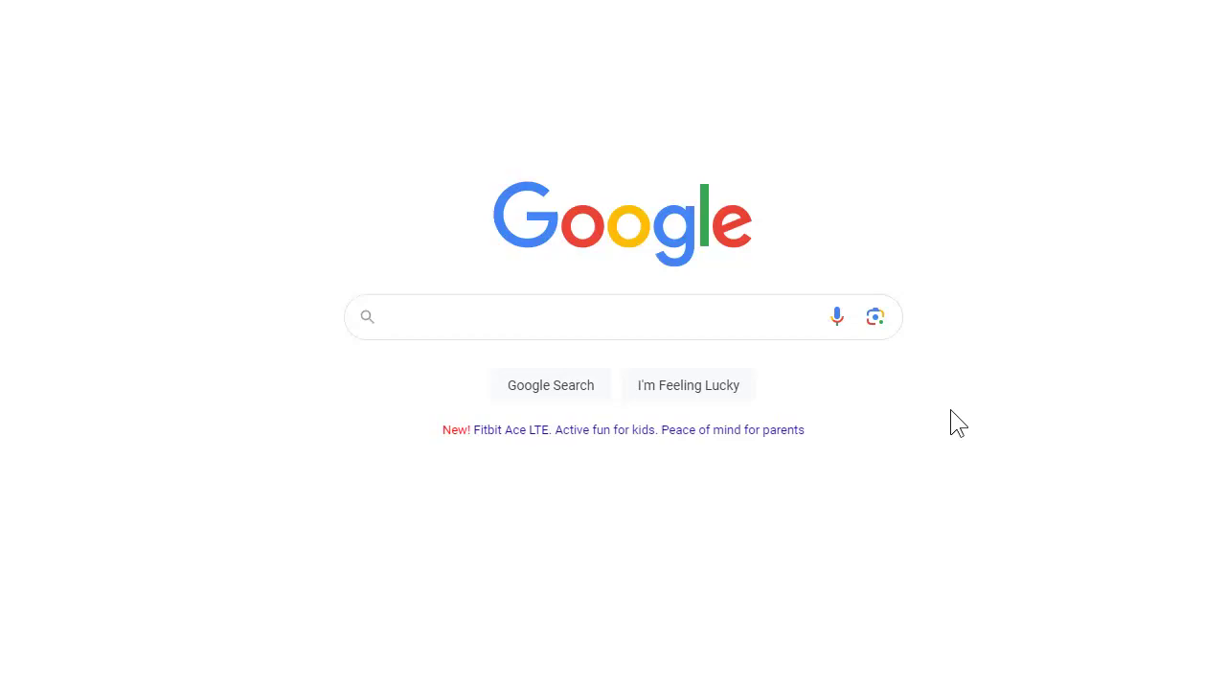
Paste the date snip into Google Lens and copy all its recognised text
click(875, 319)
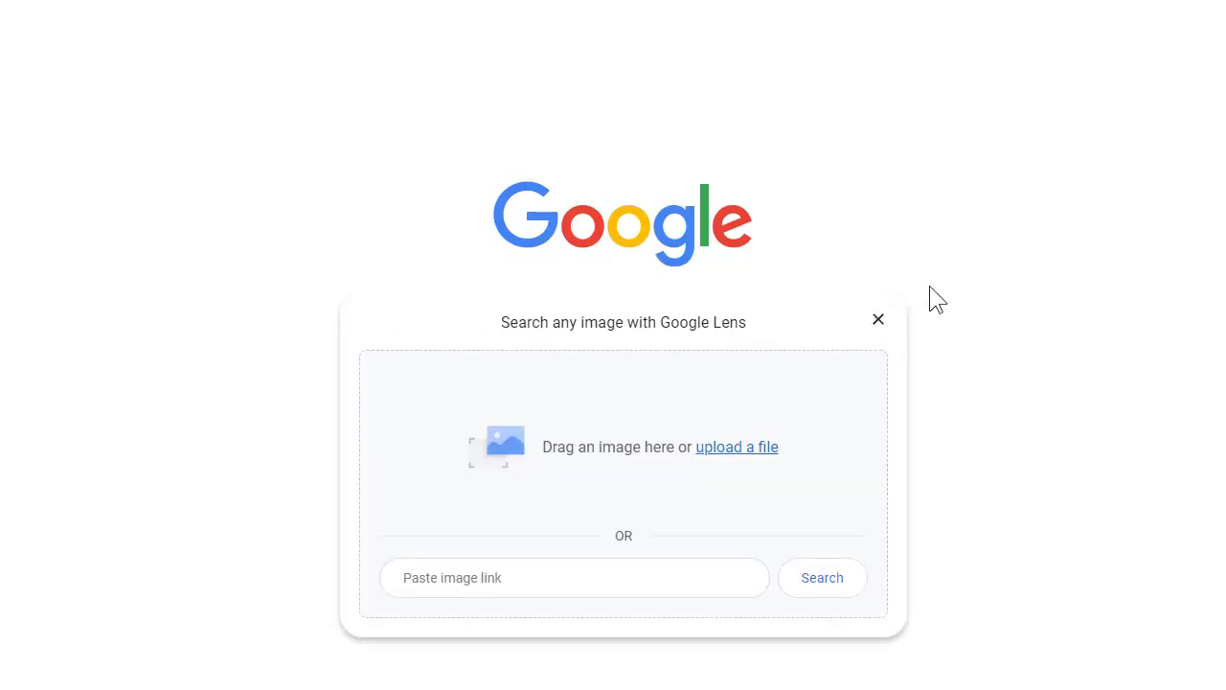
key(ctrl+v)
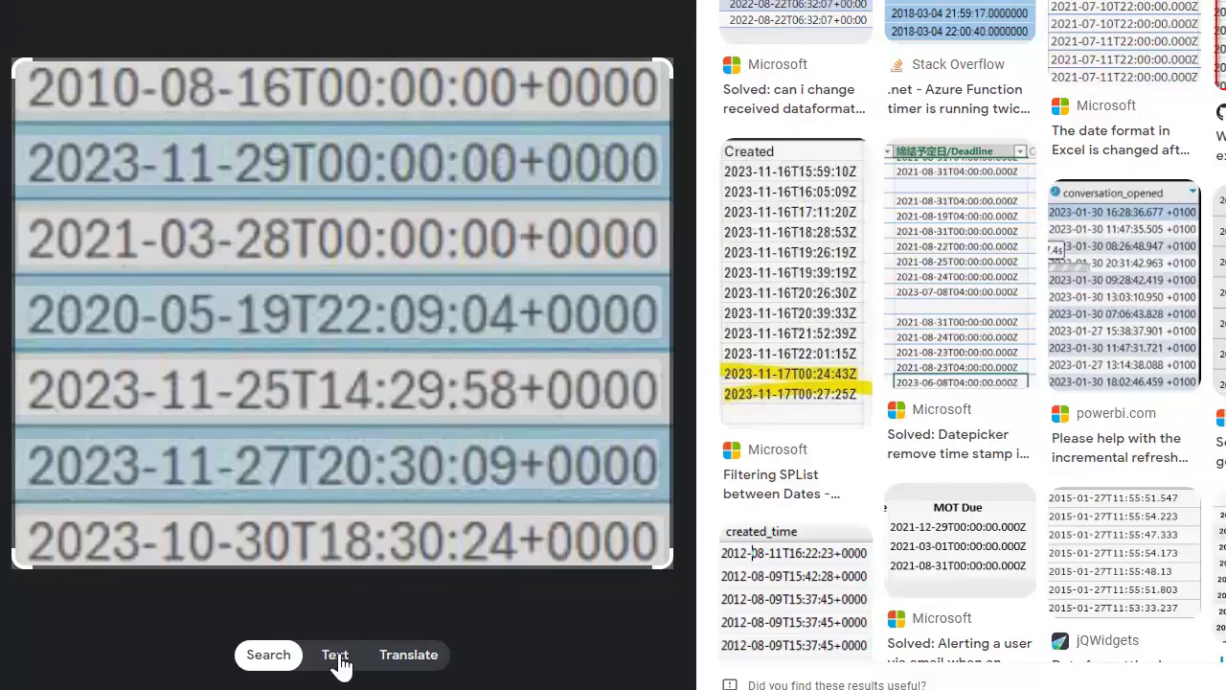
click(341, 661)
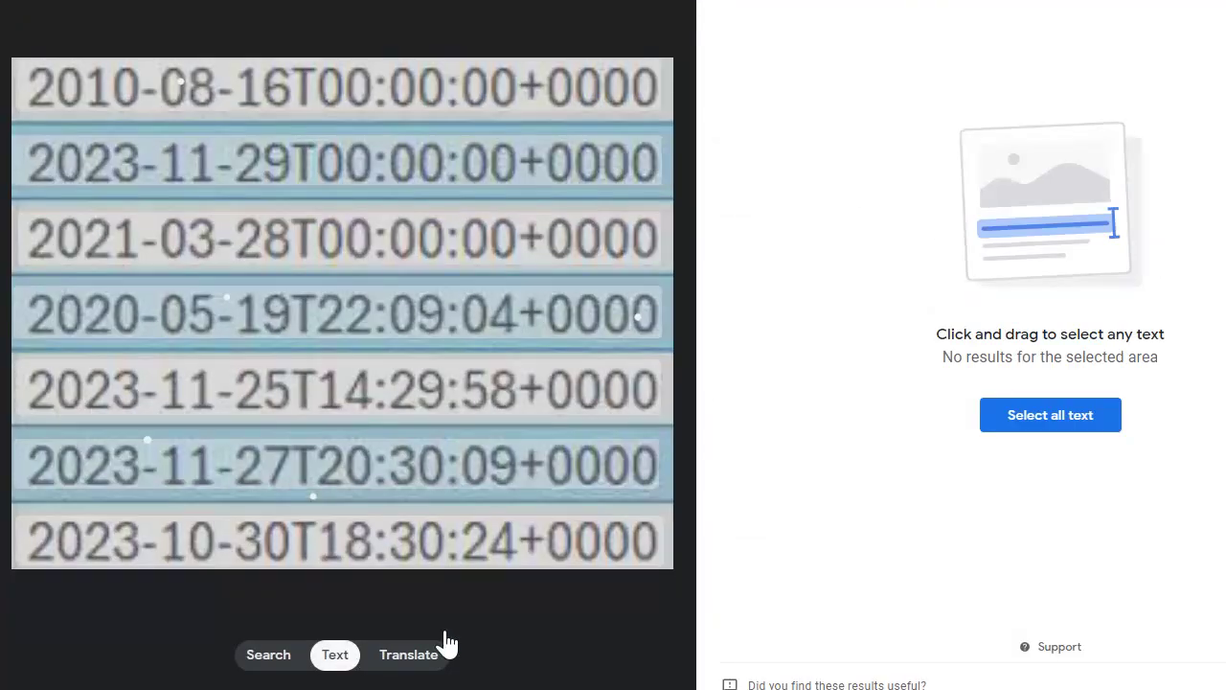
click(1058, 419)
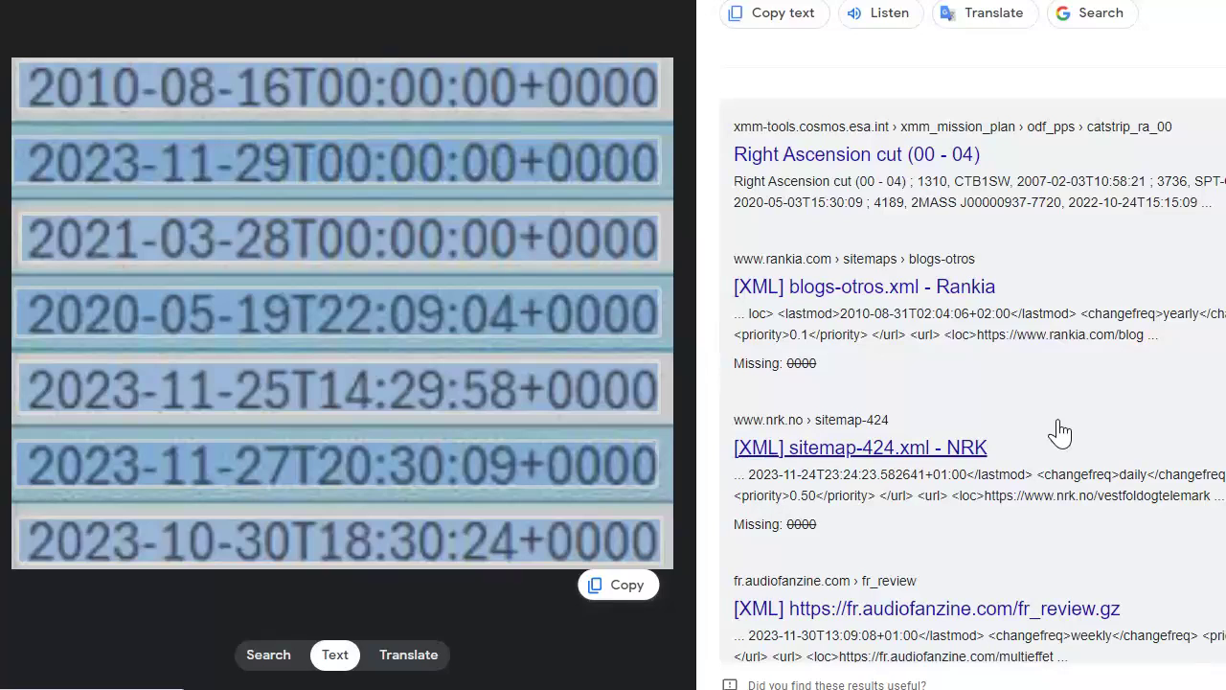
click(624, 592)
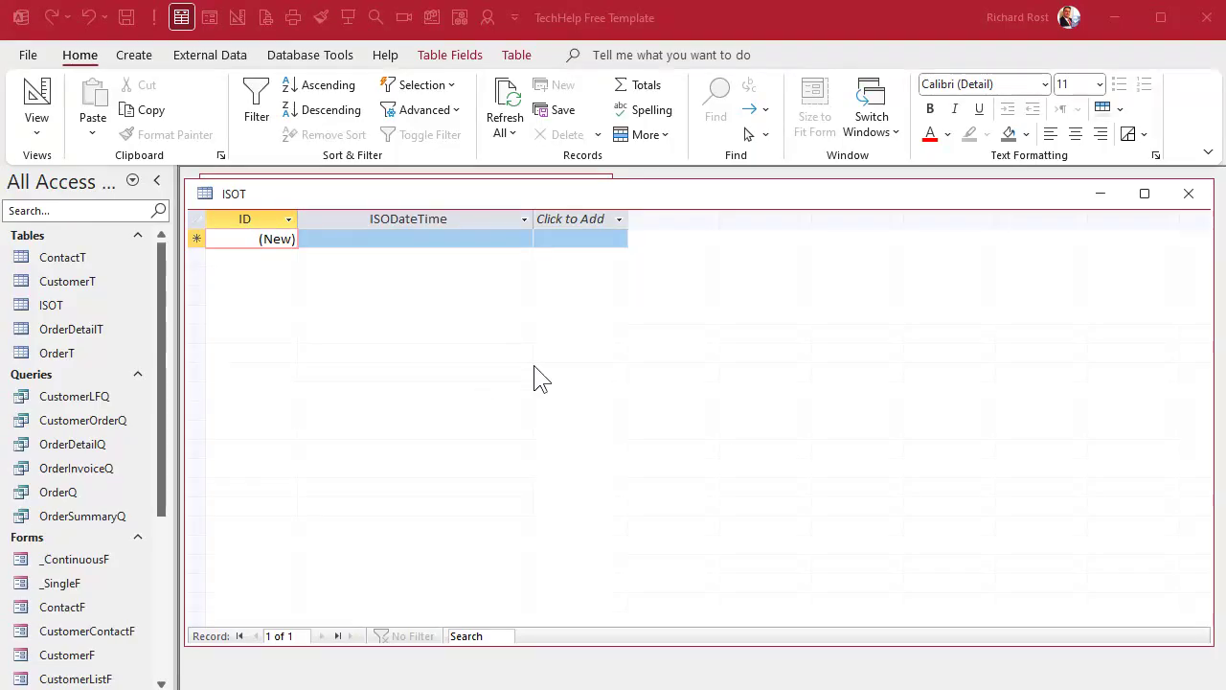
Paste the seven ISO date-time strings into the ISODateTime column and check each record
click(417, 220)
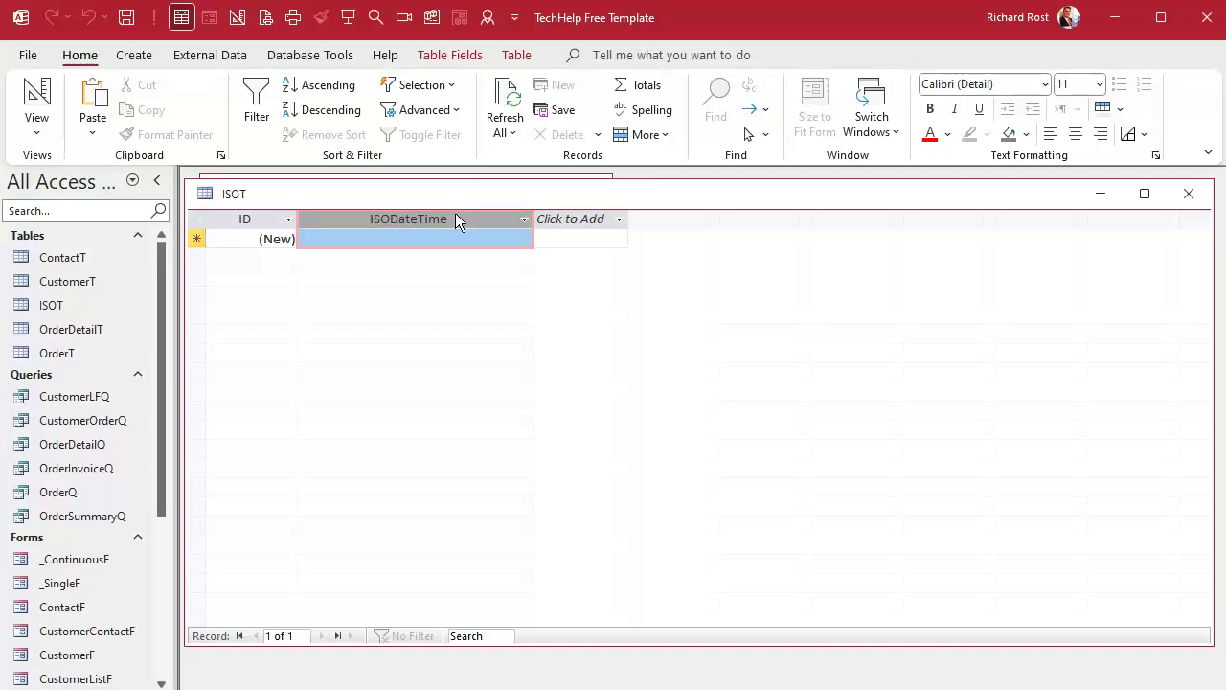
key(ctrl+v)
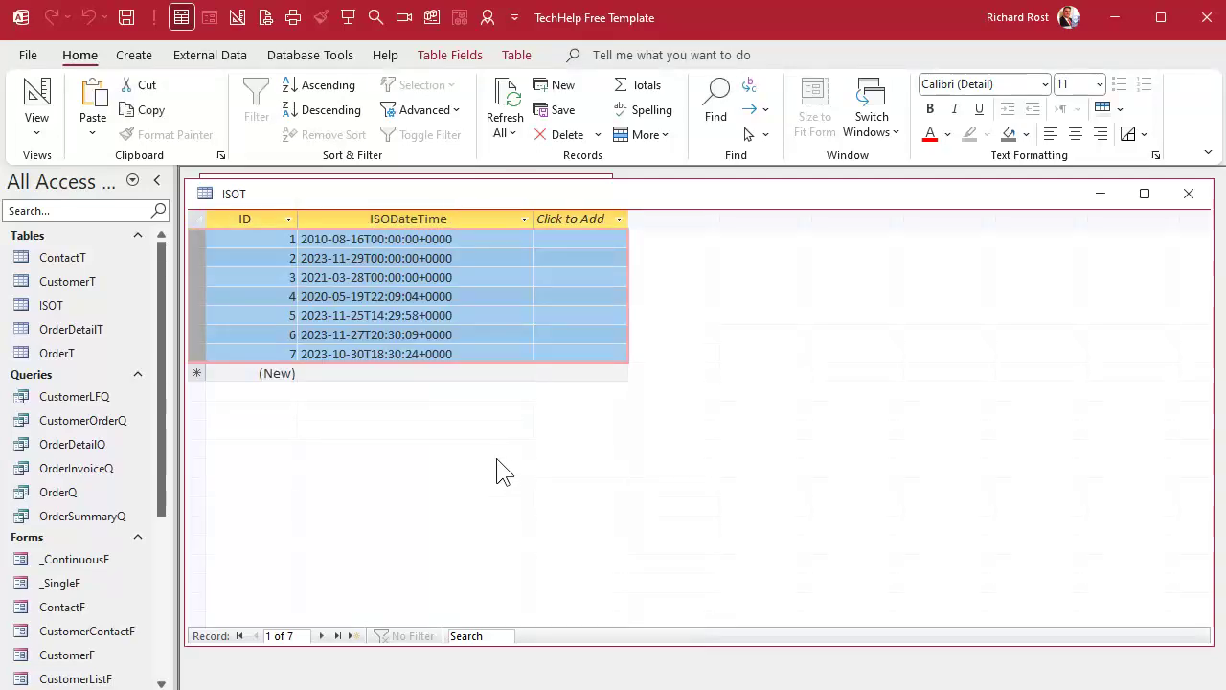
click(431, 219)
click(457, 281)
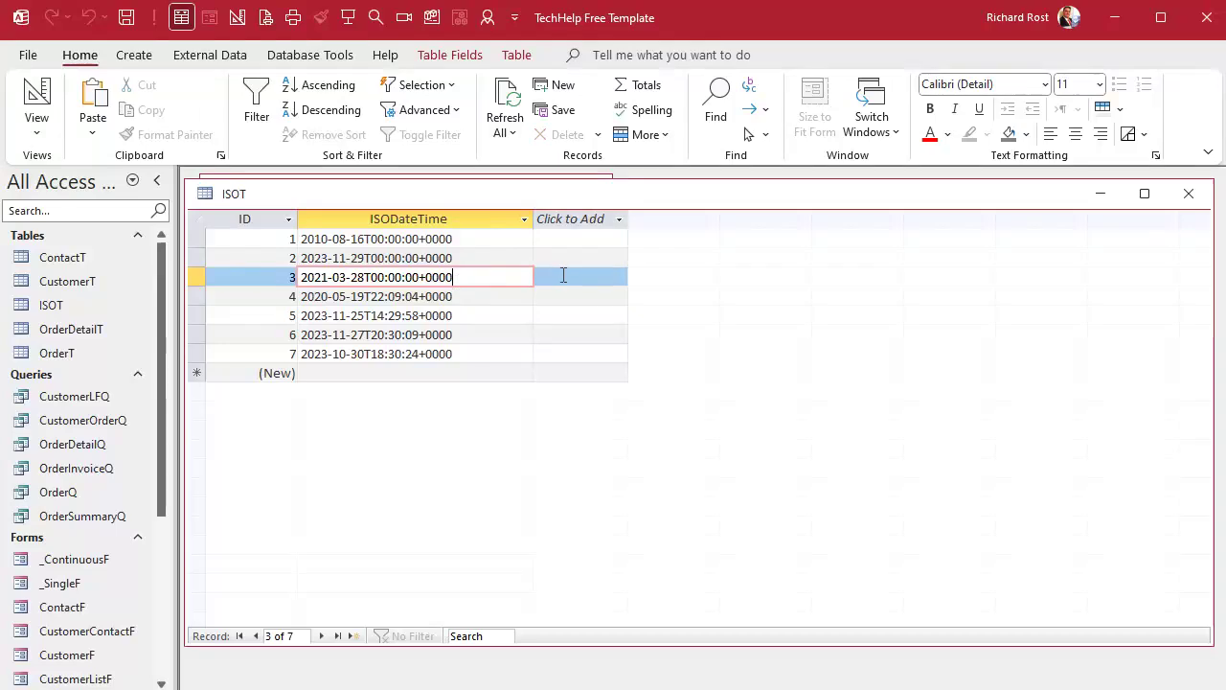
mouse_move(479, 219)
mouse_down()
mouse_move(577, 218)
mouse_move(492, 216)
mouse_up()
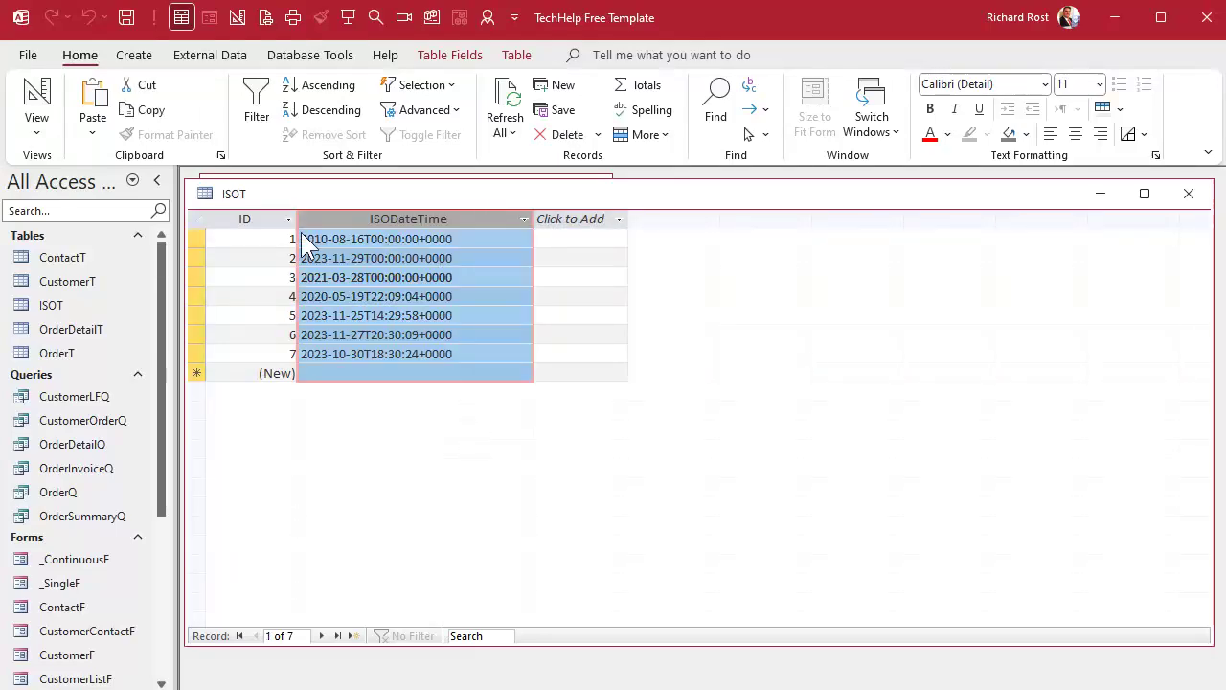
click(465, 241)
click(467, 257)
click(469, 277)
click(470, 296)
click(472, 315)
click(466, 333)
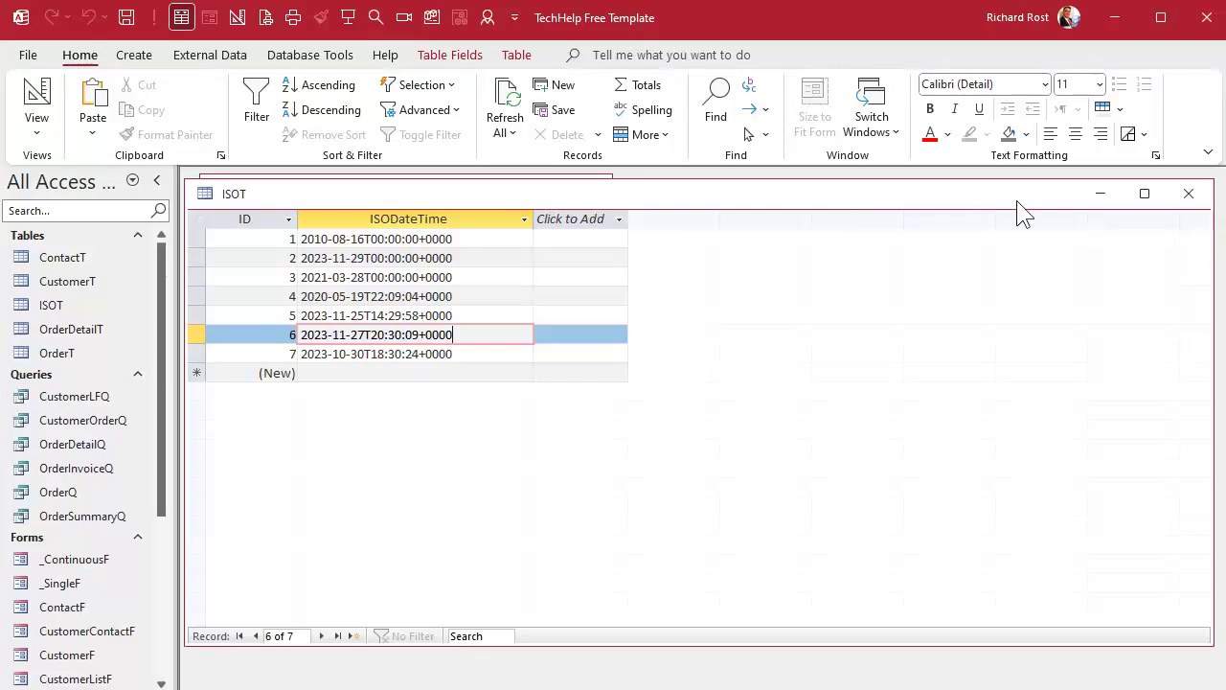
Close ISOT saving its layout, then reopen it from the navigation pane
click(1188, 194)
click(702, 436)
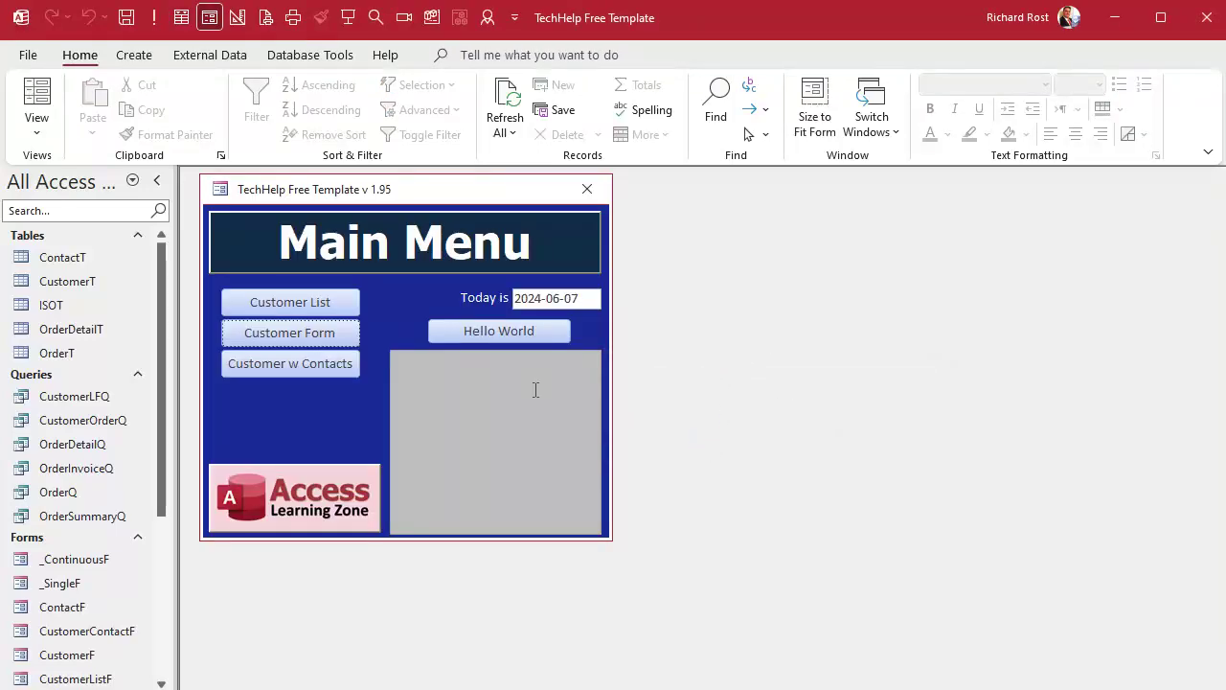
double_click(59, 304)
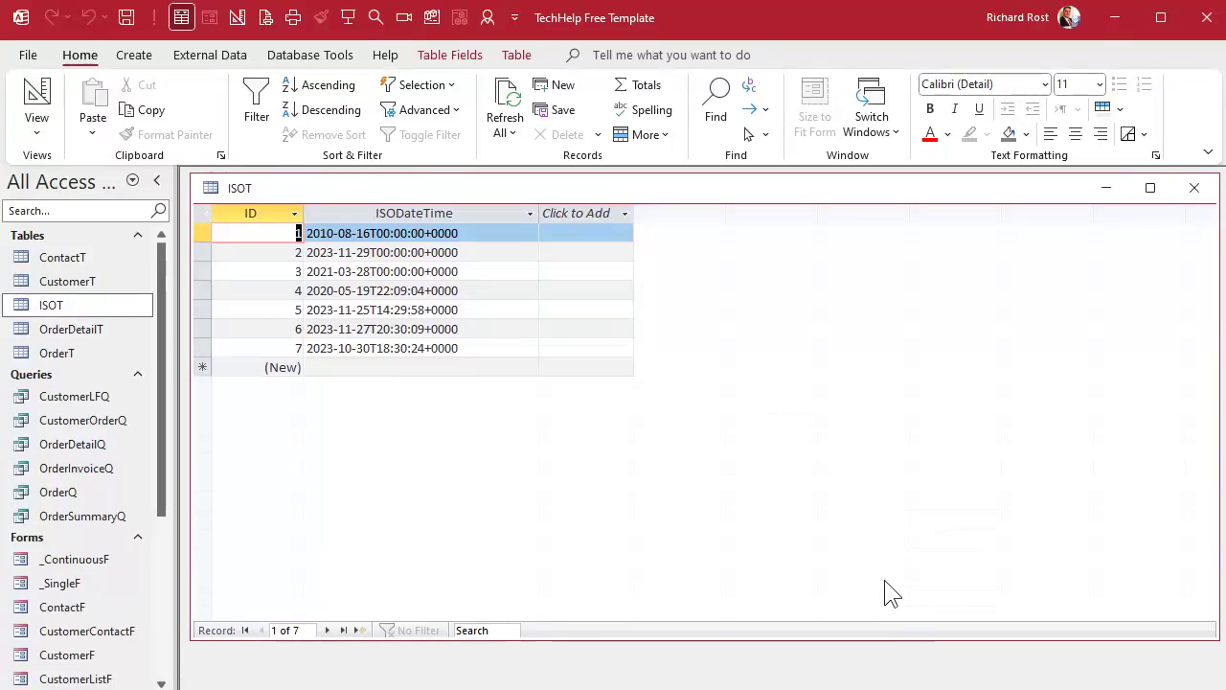
click(133, 55)
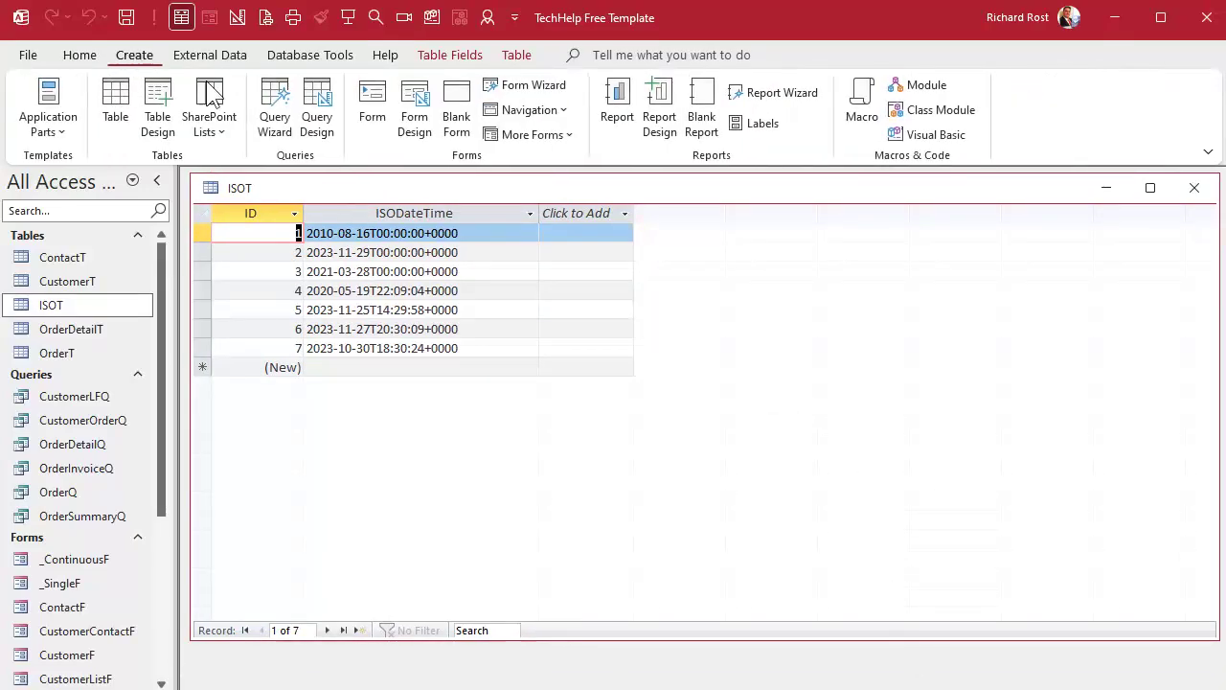
Build a new design query on ISOT with its ID and ISODateTime fields
click(316, 116)
drag(402, 240, 430, 290)
drag(396, 594, 396, 513)
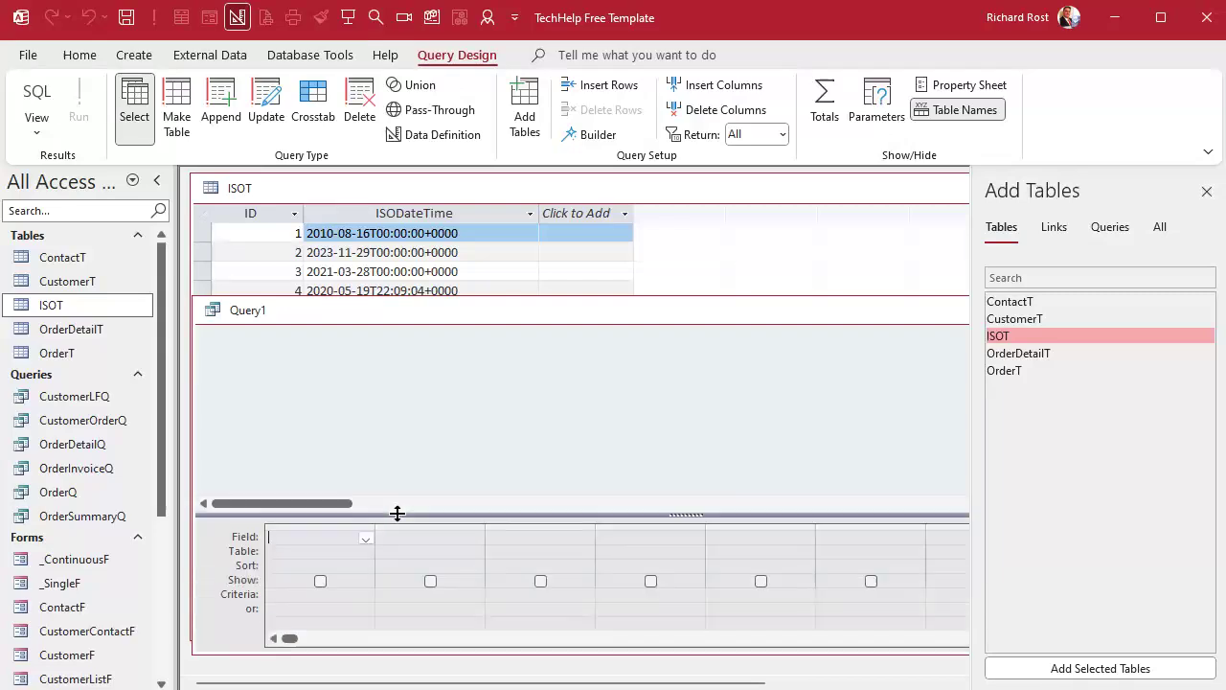
double_click(1044, 338)
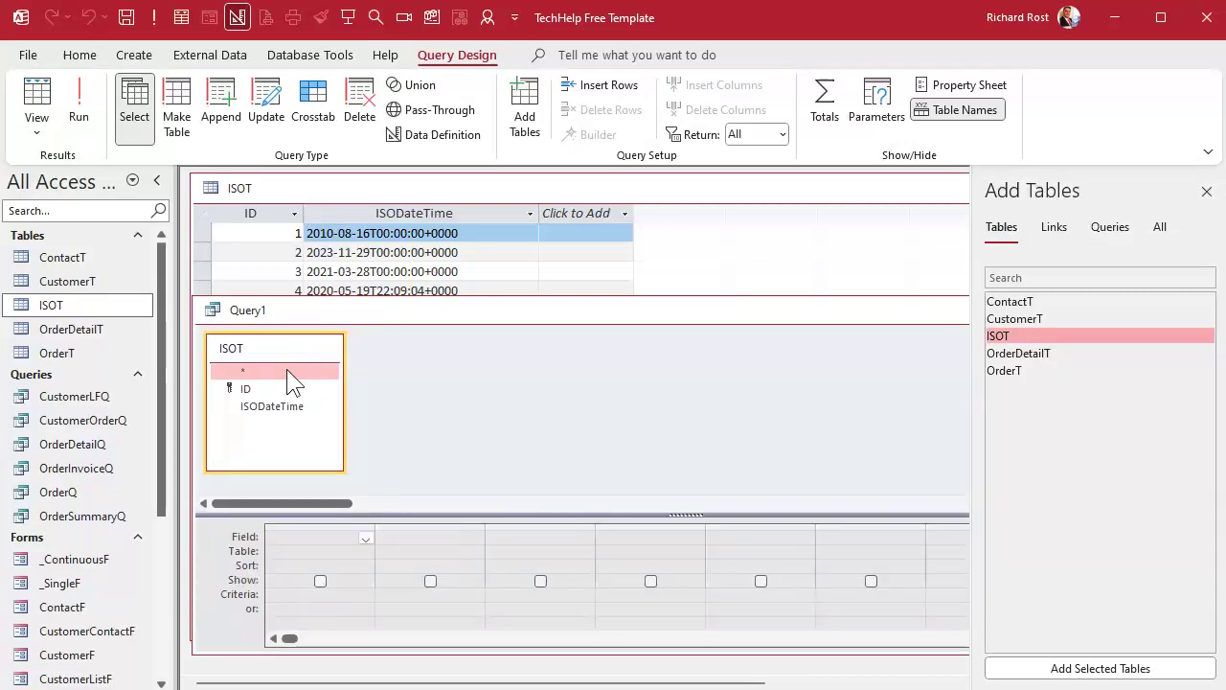
double_click(275, 407)
double_click(275, 409)
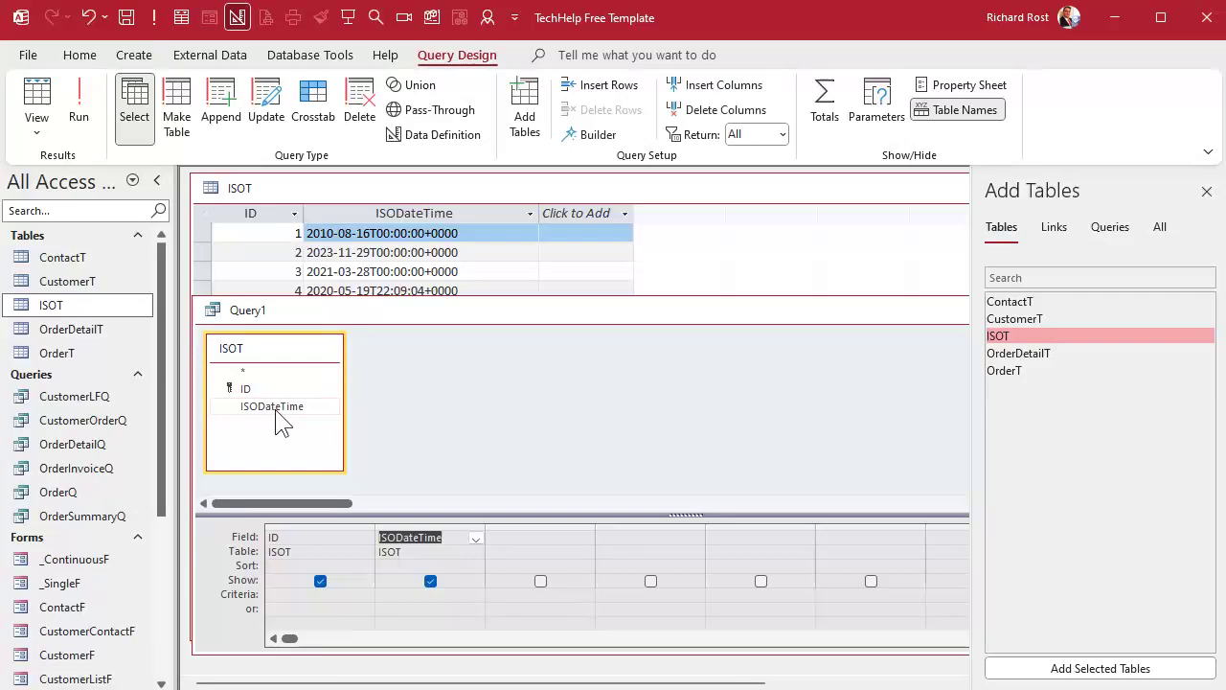
drag(281, 469, 281, 444)
drag(335, 311, 336, 365)
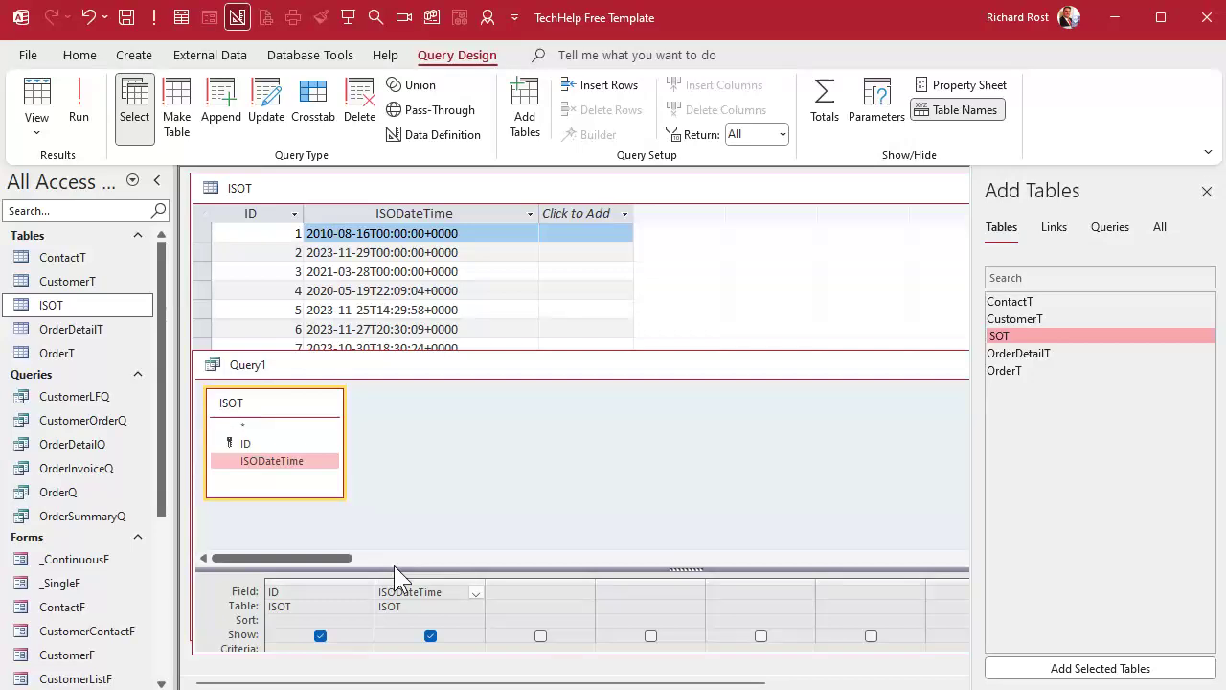
drag(392, 569, 392, 536)
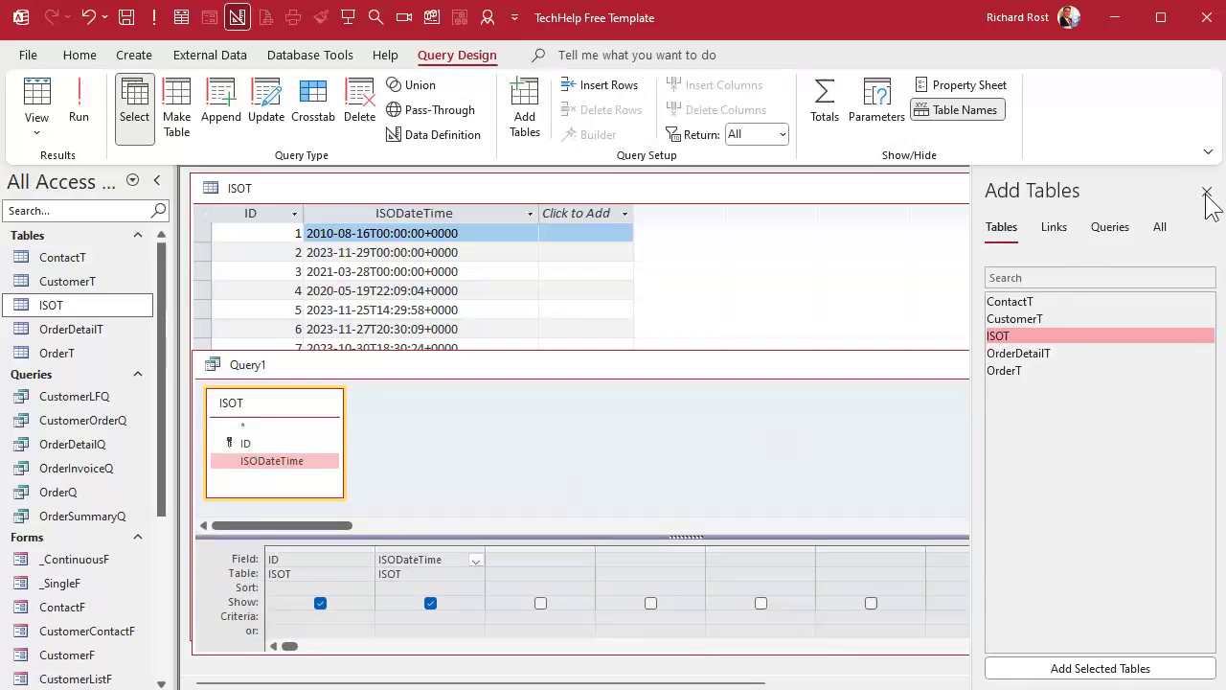
click(1207, 191)
click(536, 555)
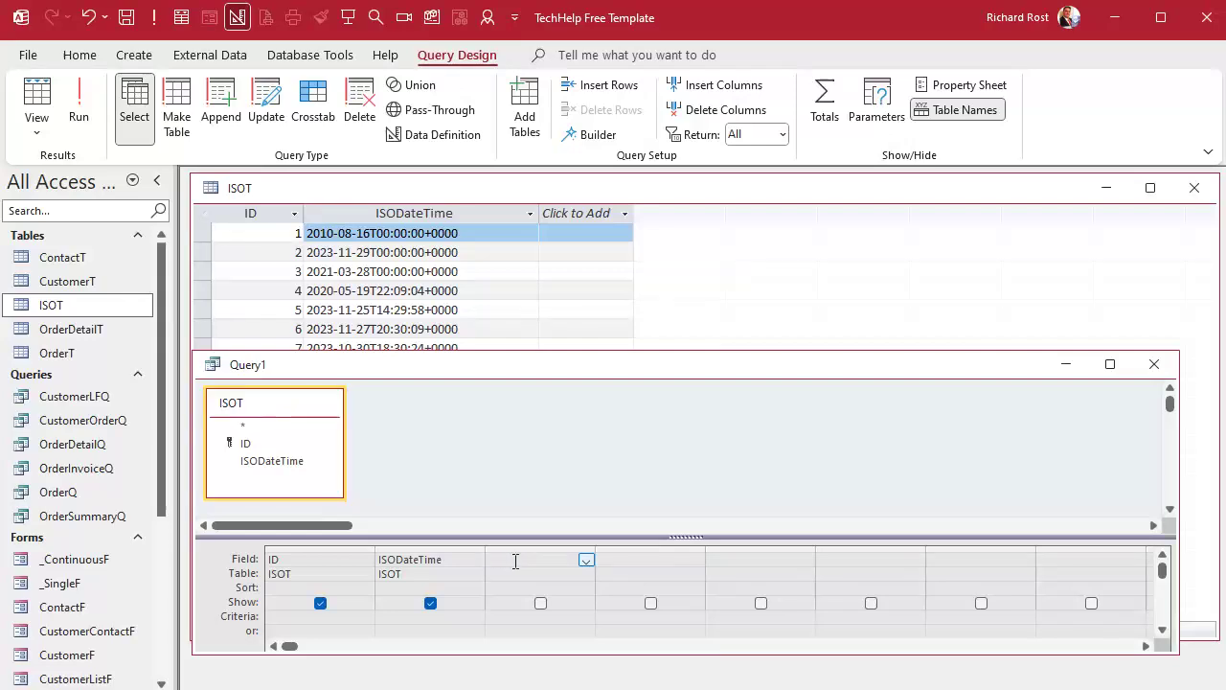
Alias the ISODateTime field as D and run the query
click(411, 563)
text(D:)
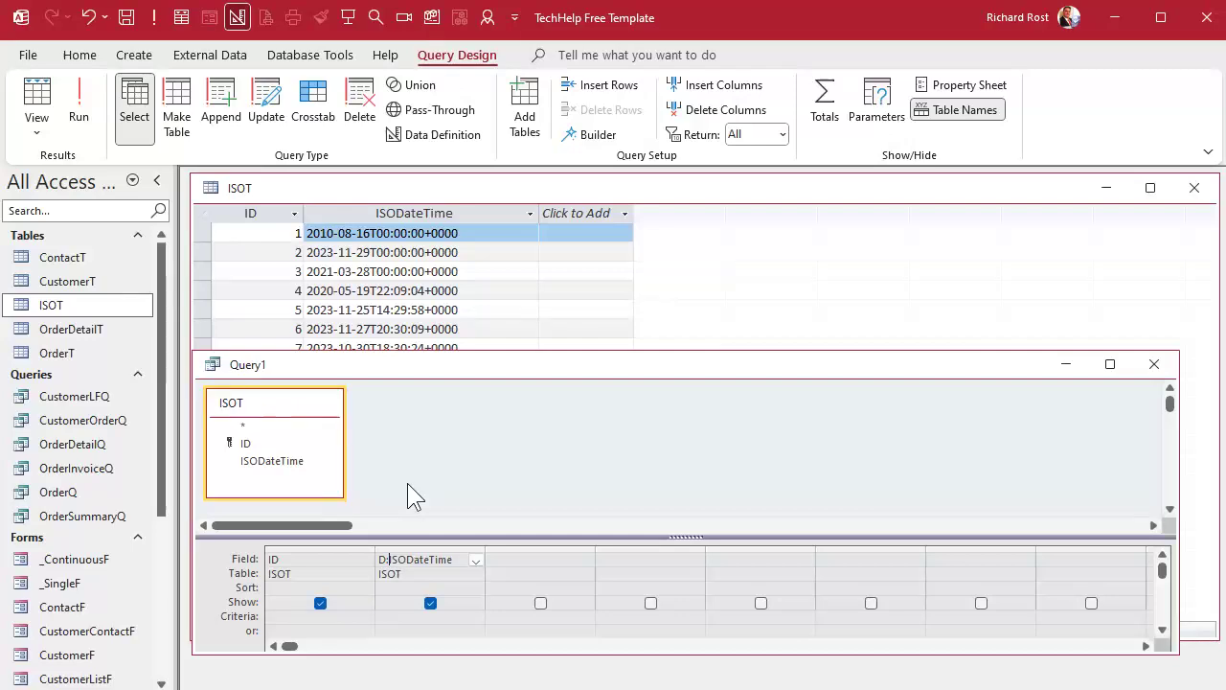
key(Tab)
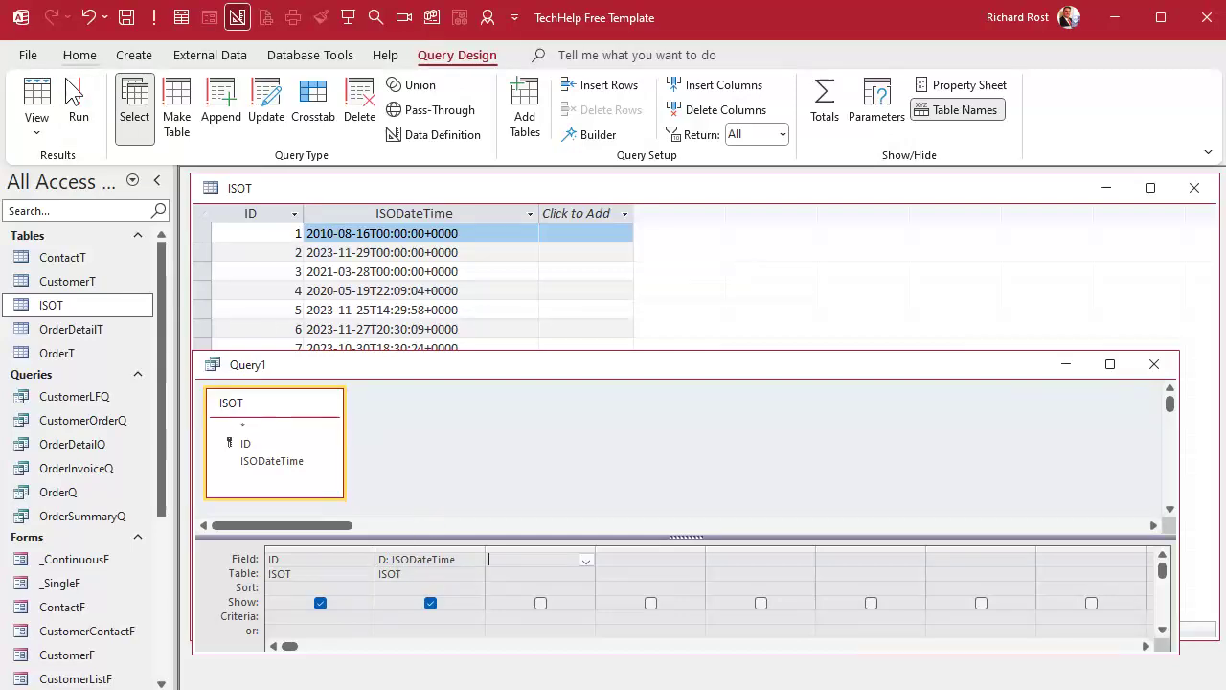
click(78, 105)
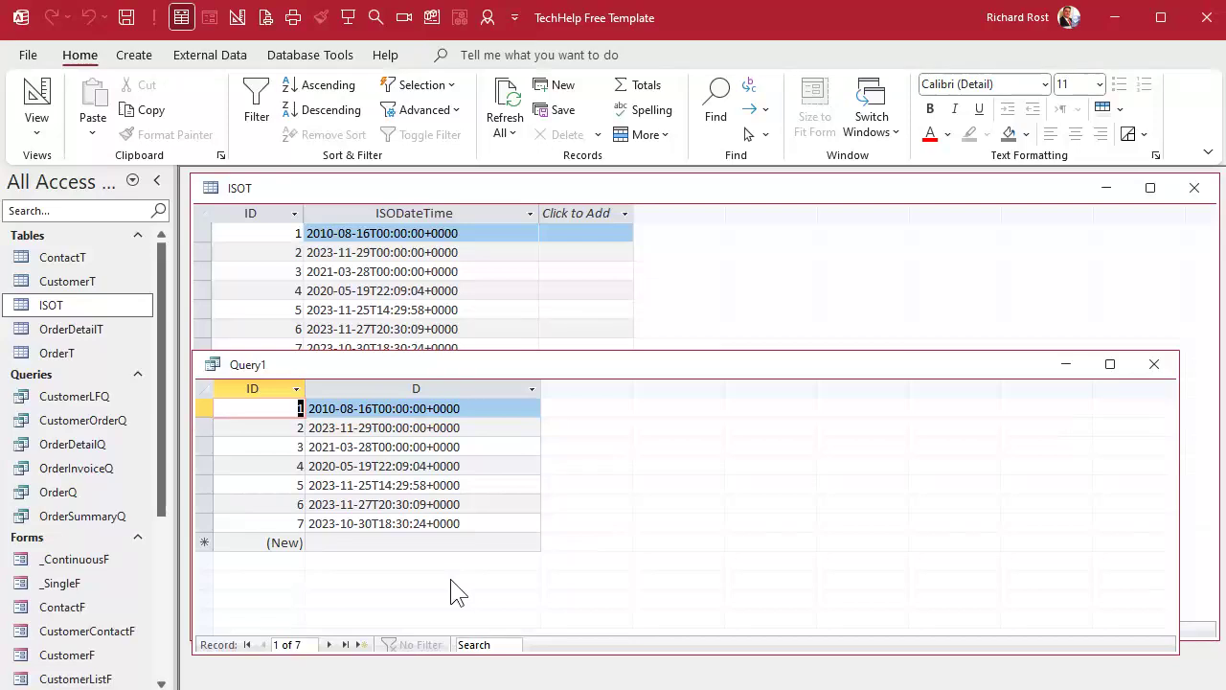
Add a YR: Left(D,4) field and run to check years like 2010 and 2023
click(37, 93)
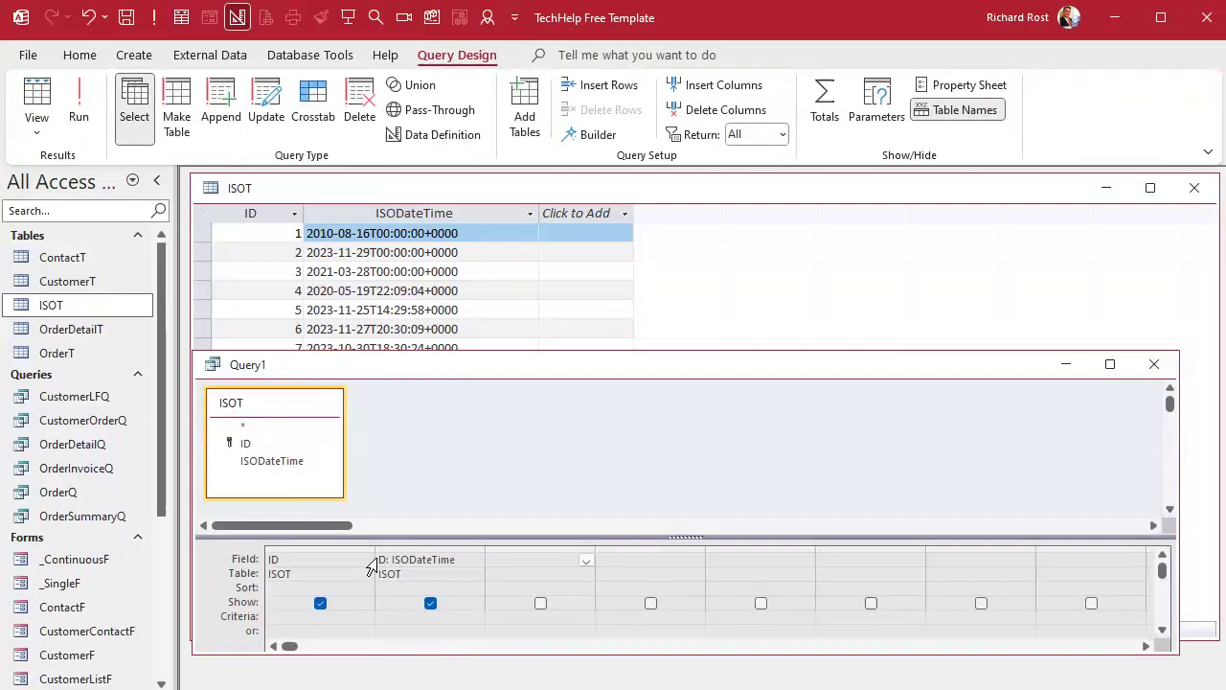
drag(375, 553, 308, 550)
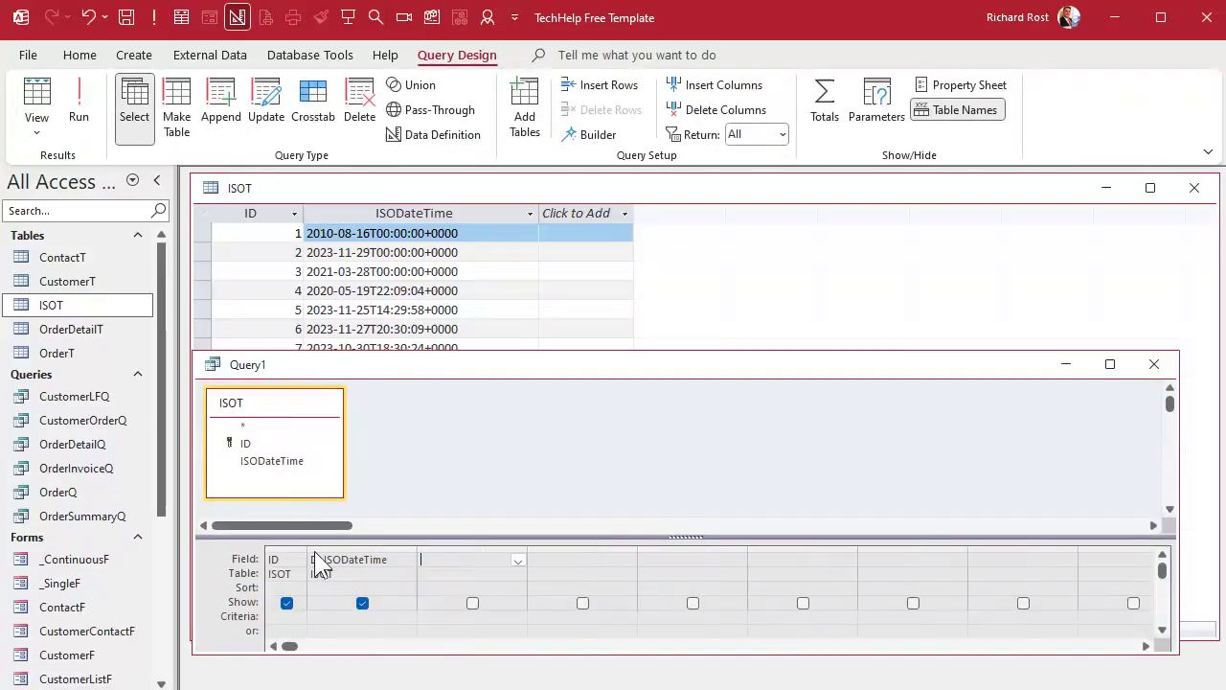
drag(418, 550, 399, 550)
click(403, 559)
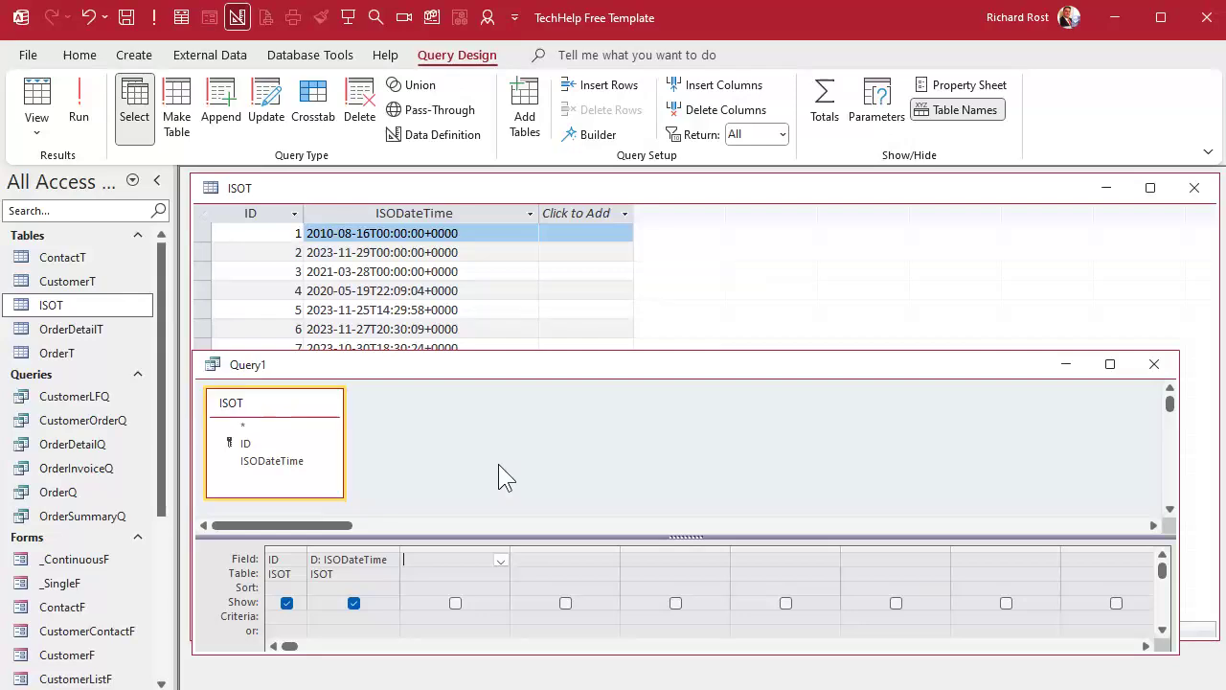
text(YR:)
text(Left(D,45)
key(BackSpace)
text())
key(Tab)
click(94, 123)
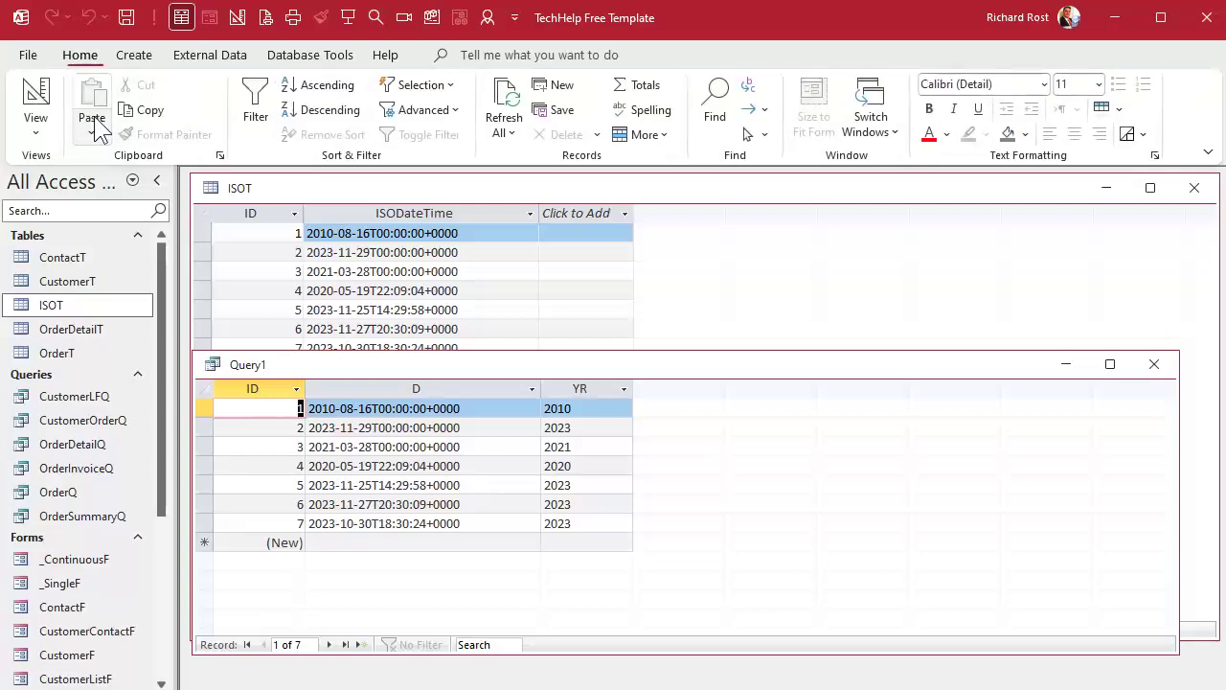
click(573, 466)
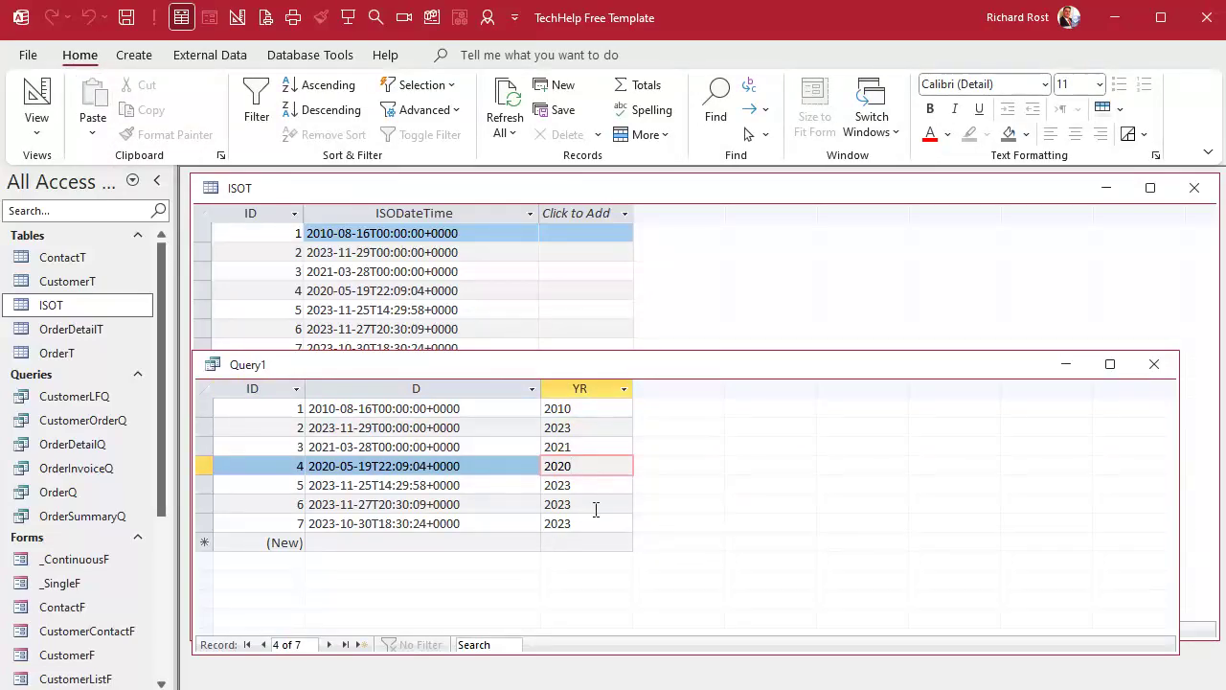
click(568, 504)
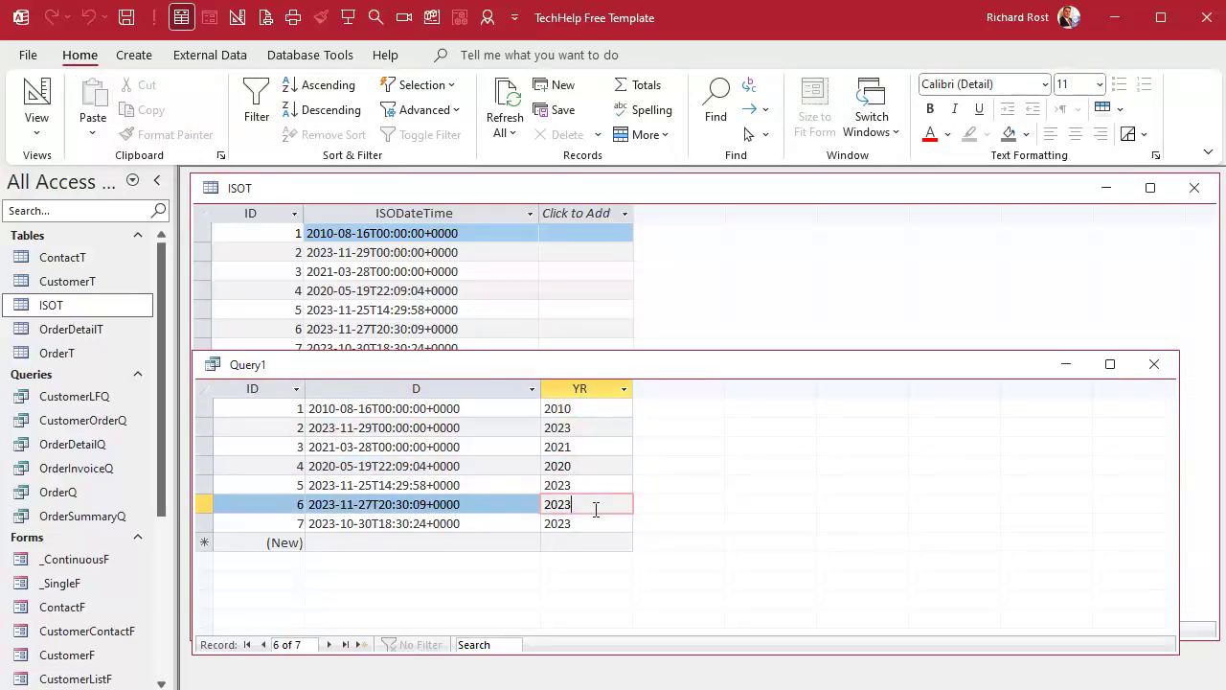
Add a month field MO: Mid([D],6,2), checking the digit positions in ISOT
click(36, 96)
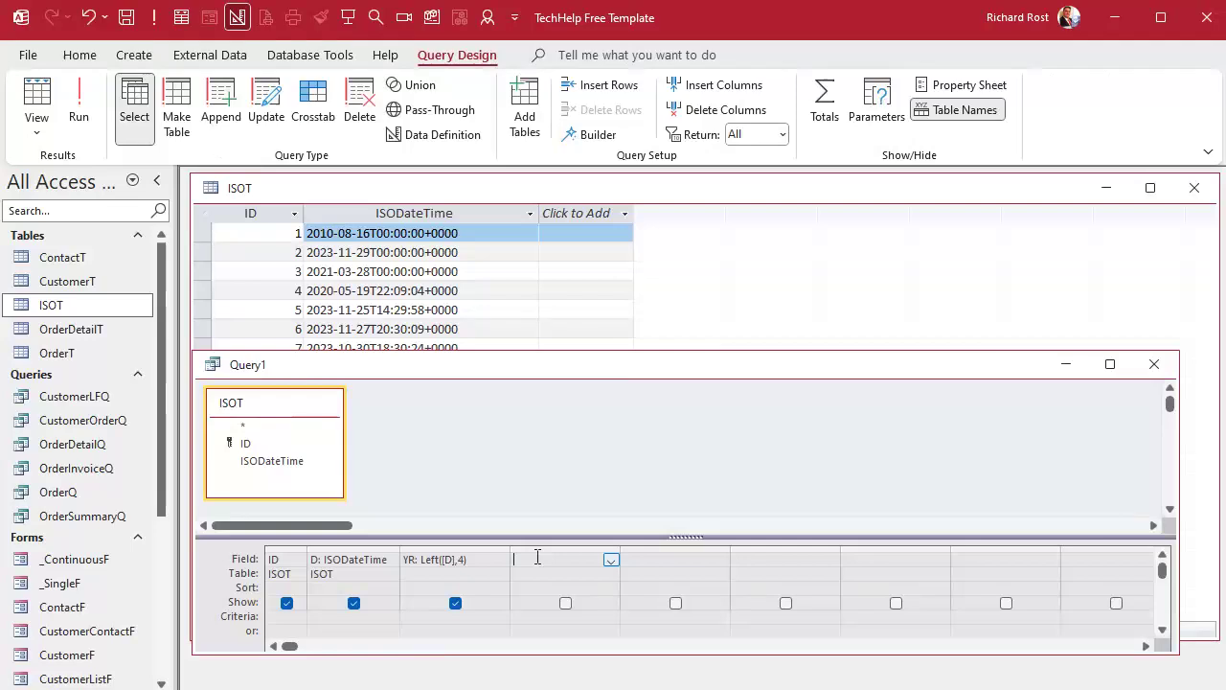
text(MO:)
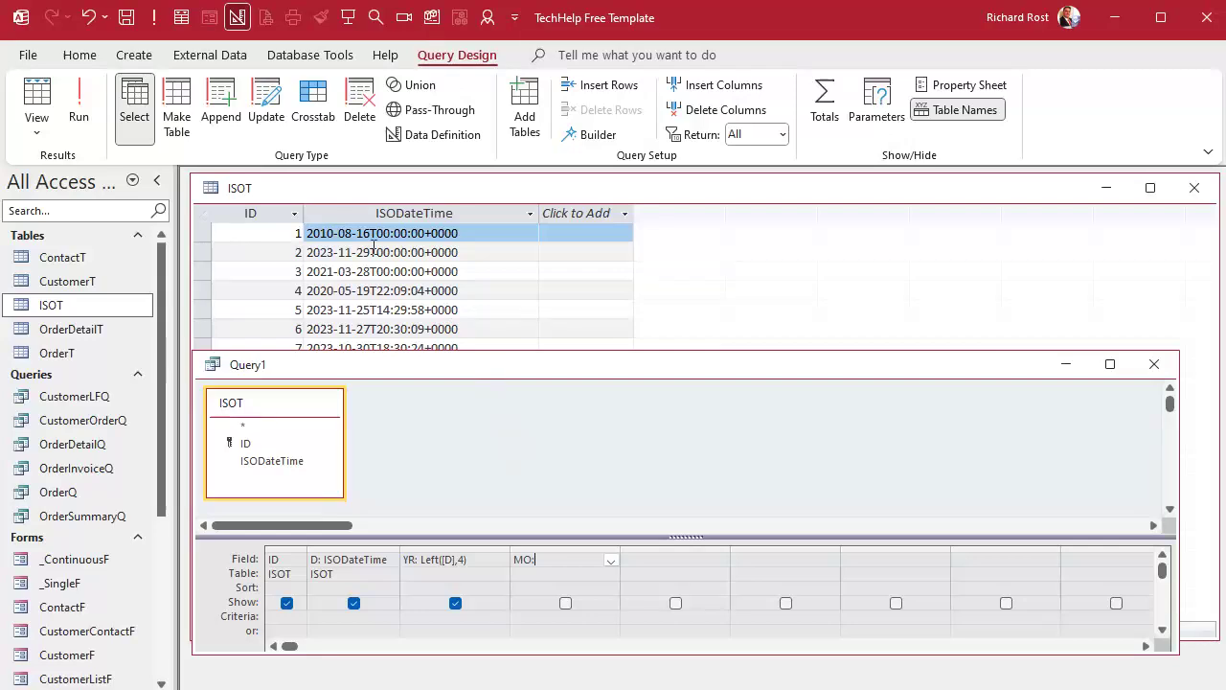
click(338, 233)
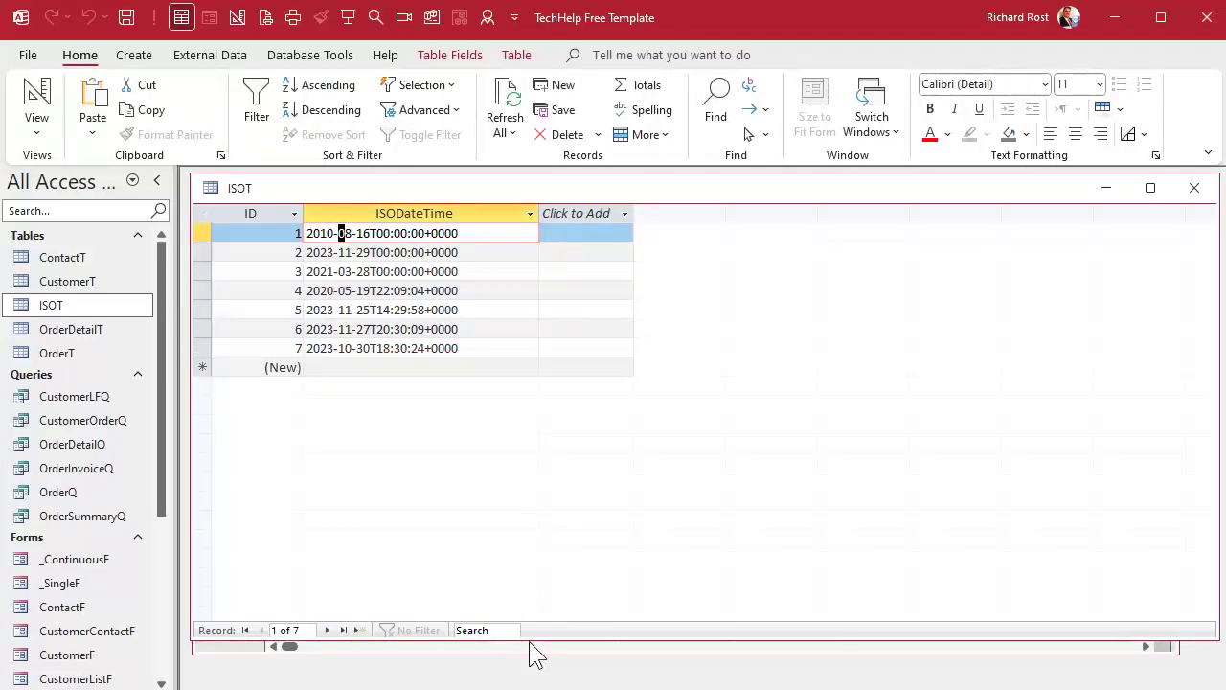
drag(533, 651, 529, 327)
click(519, 565)
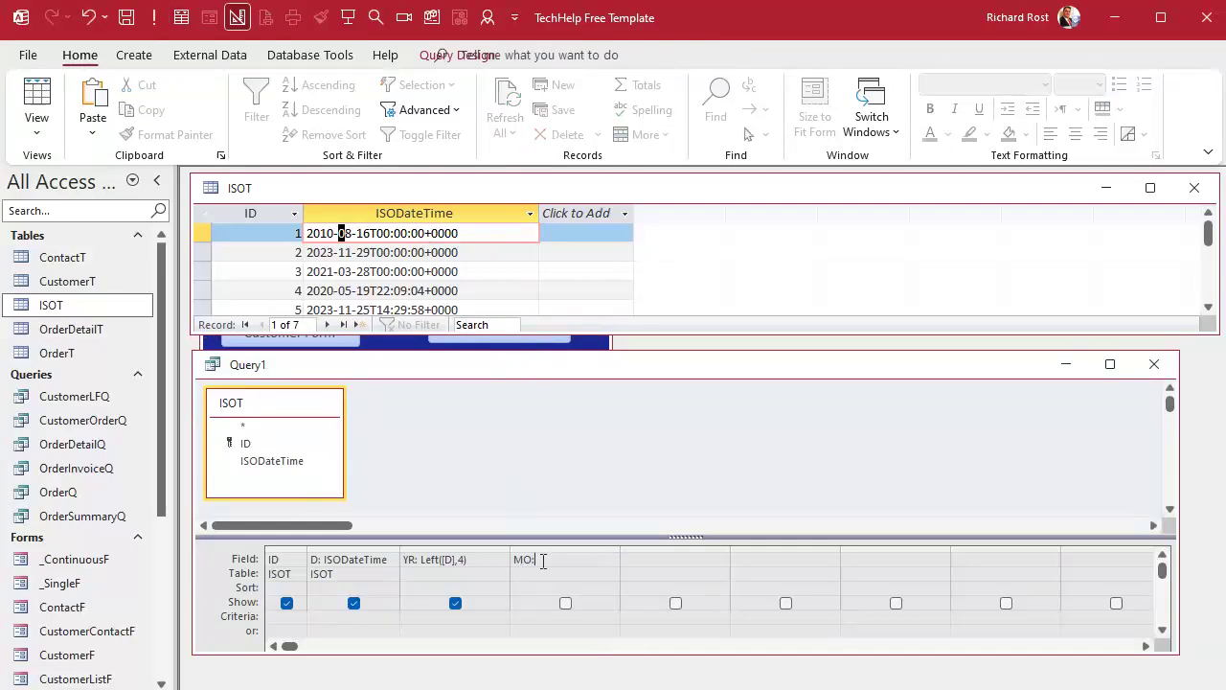
text(Mid)
text(([D],6)
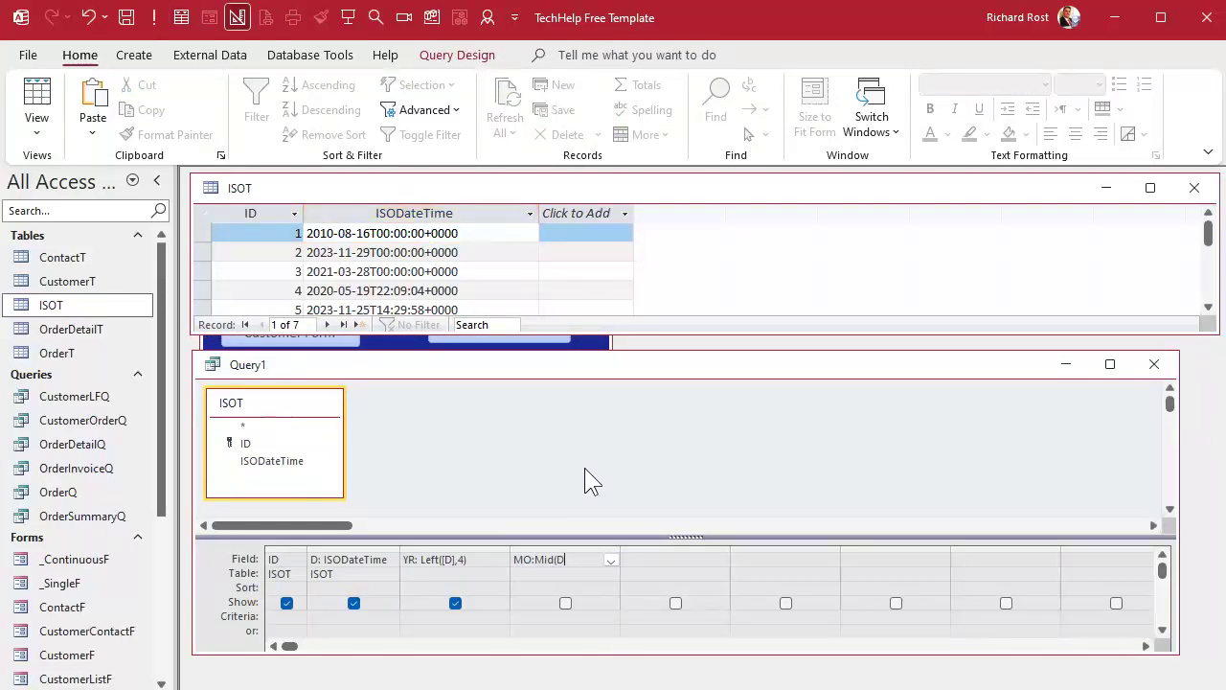
text(,2))
key(Tab)
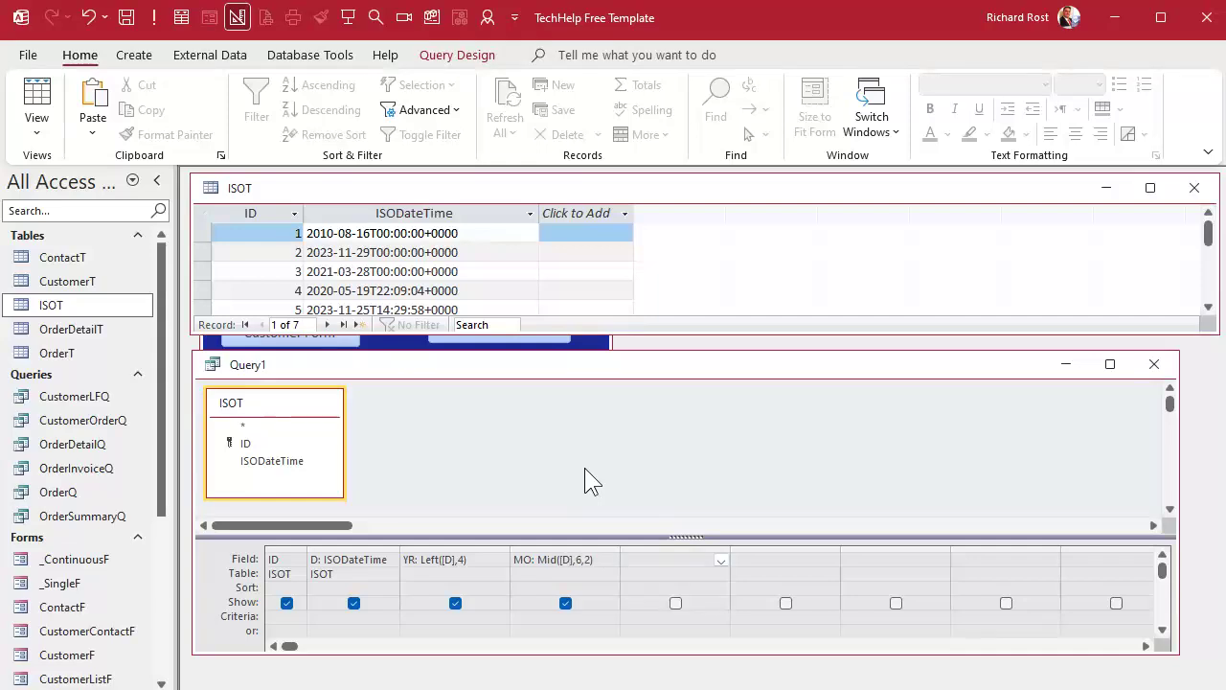
Add a day field DA: Mid(D,8,2) and run the query
text(DA:Mid(D,8,2))
key(Tab)
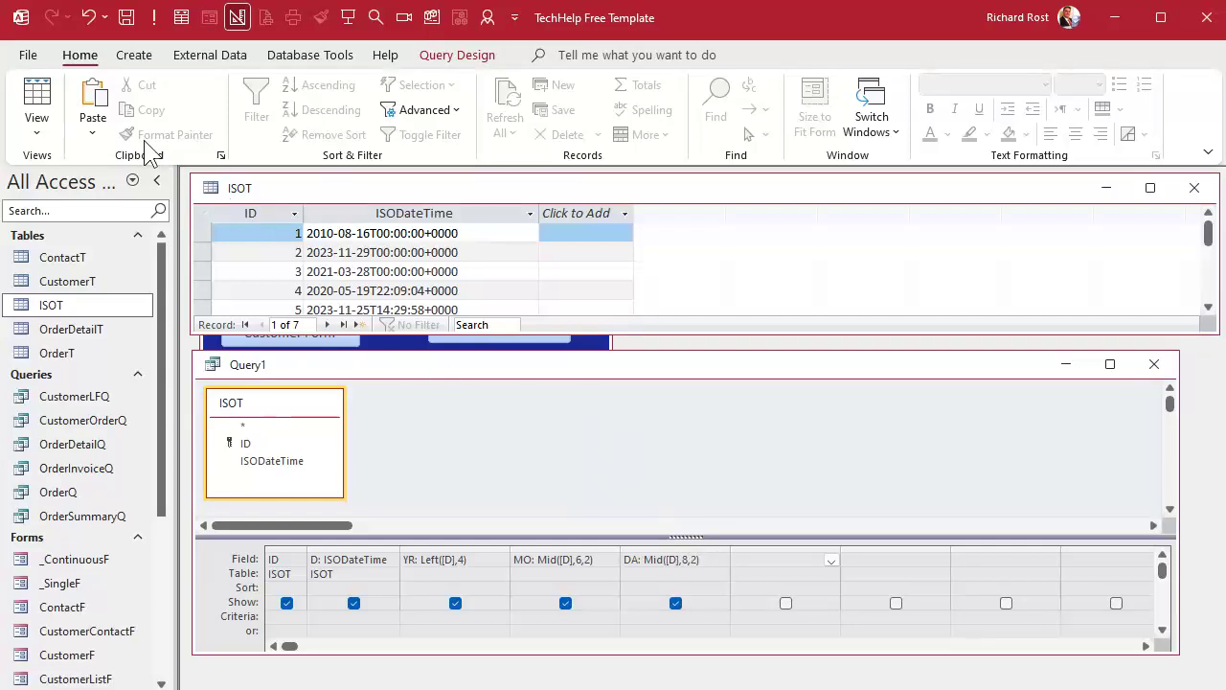
click(181, 17)
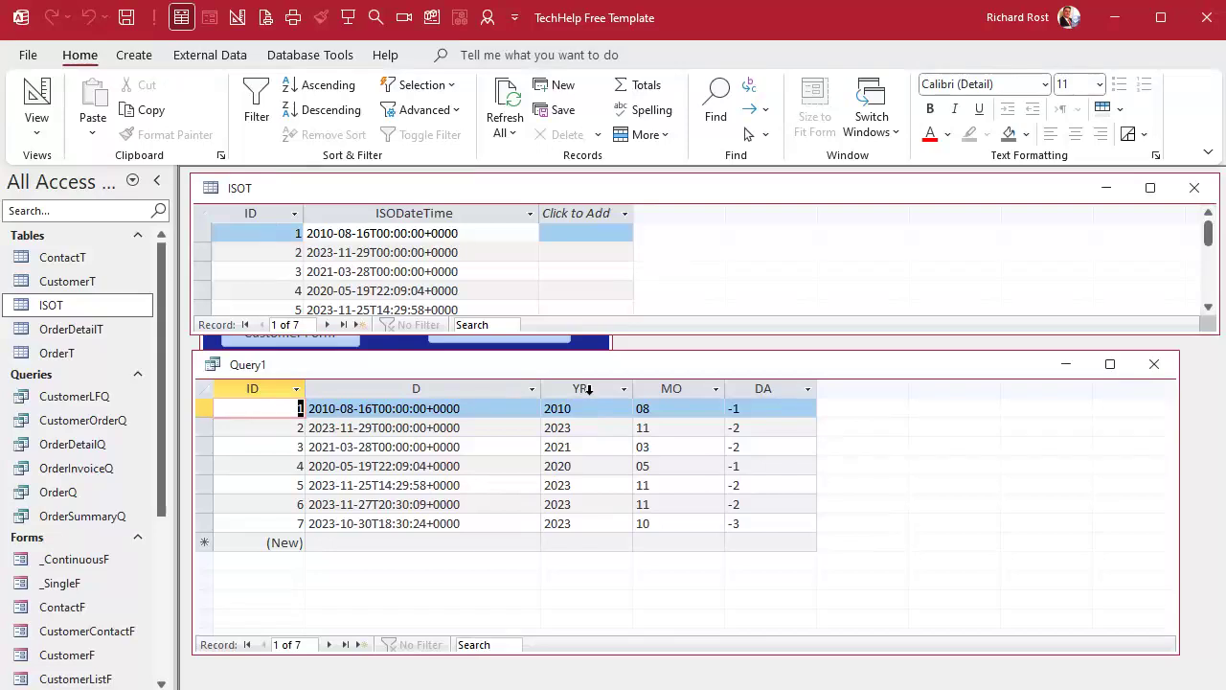
Narrow the ID, D, YR, MO and DA result columns
drag(310, 388, 246, 387)
drag(484, 388, 414, 388)
drag(506, 388, 467, 387)
drag(559, 388, 514, 388)
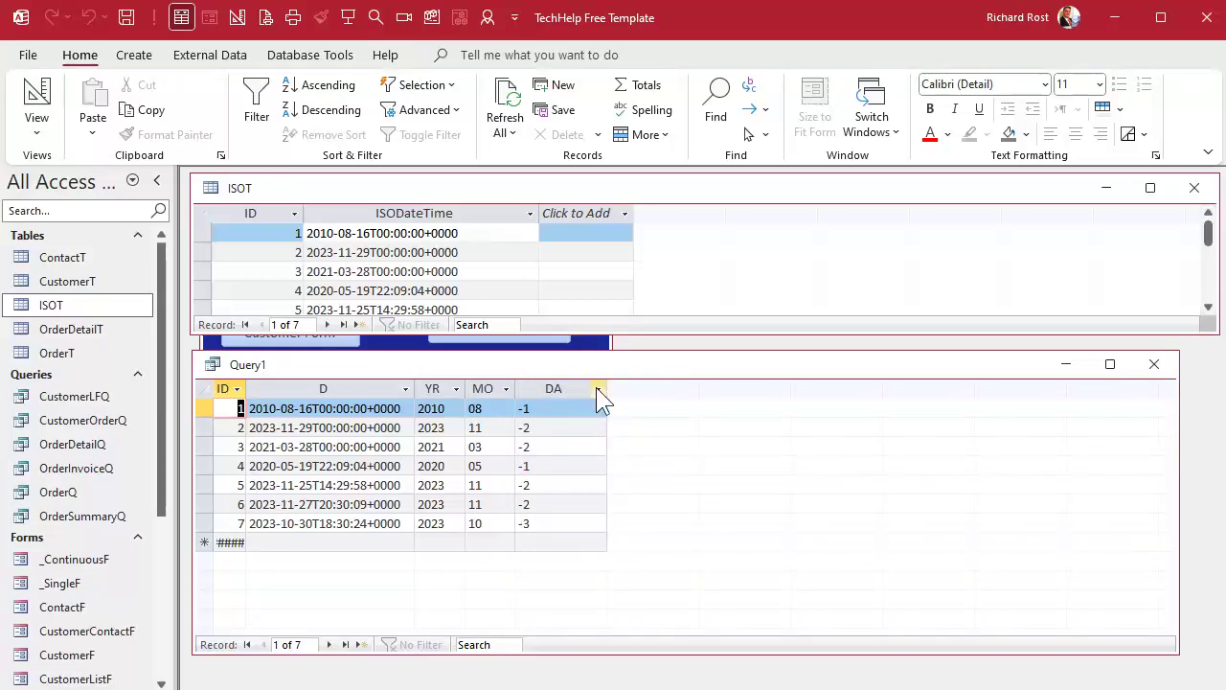
drag(607, 387, 564, 388)
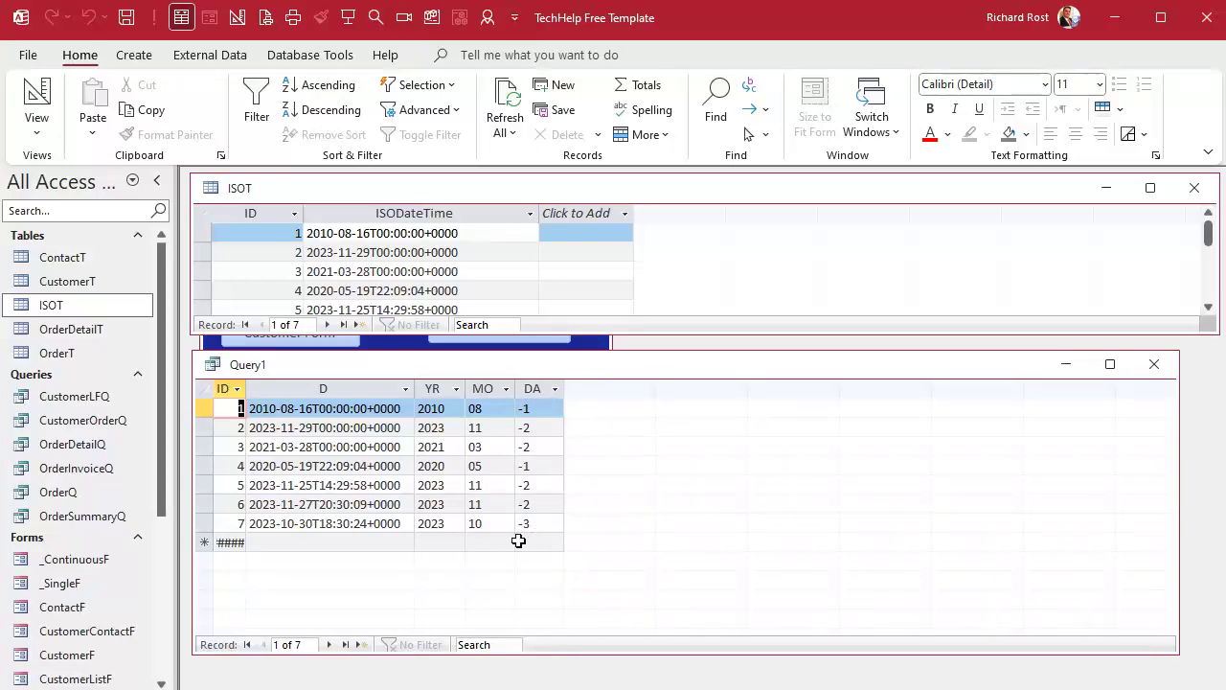
Change DA to Mid([D],9,2) and verify days like 16 and 29 against ISOT
click(35, 100)
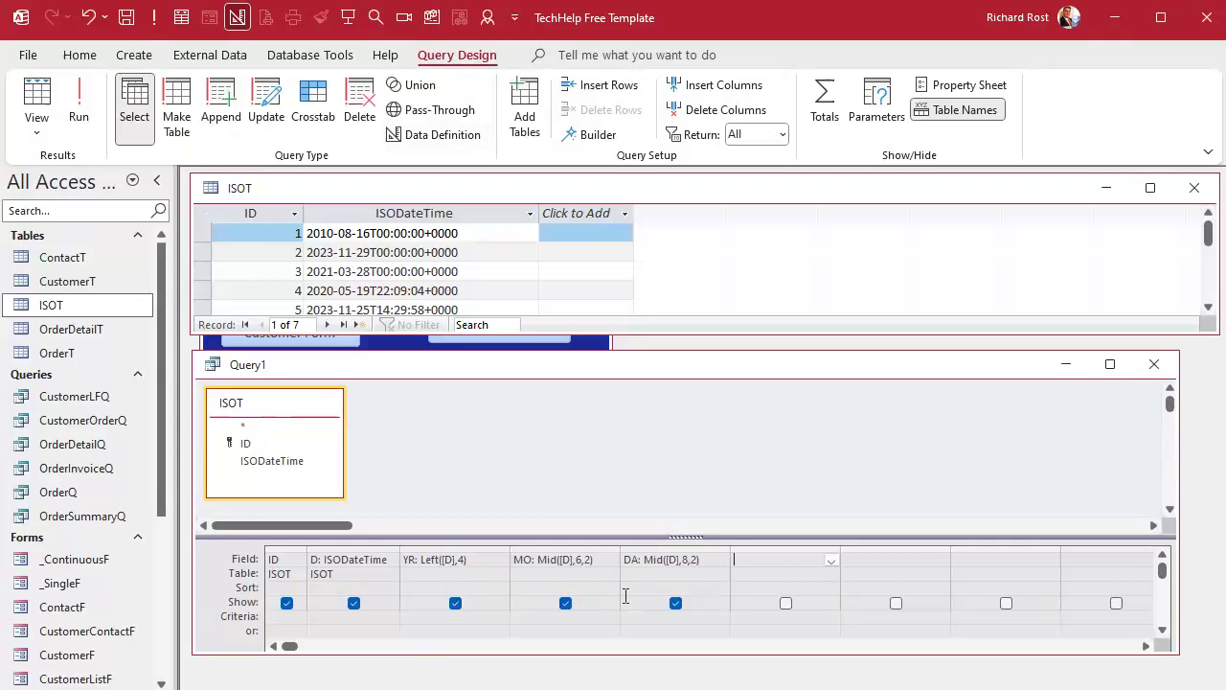
click(685, 562)
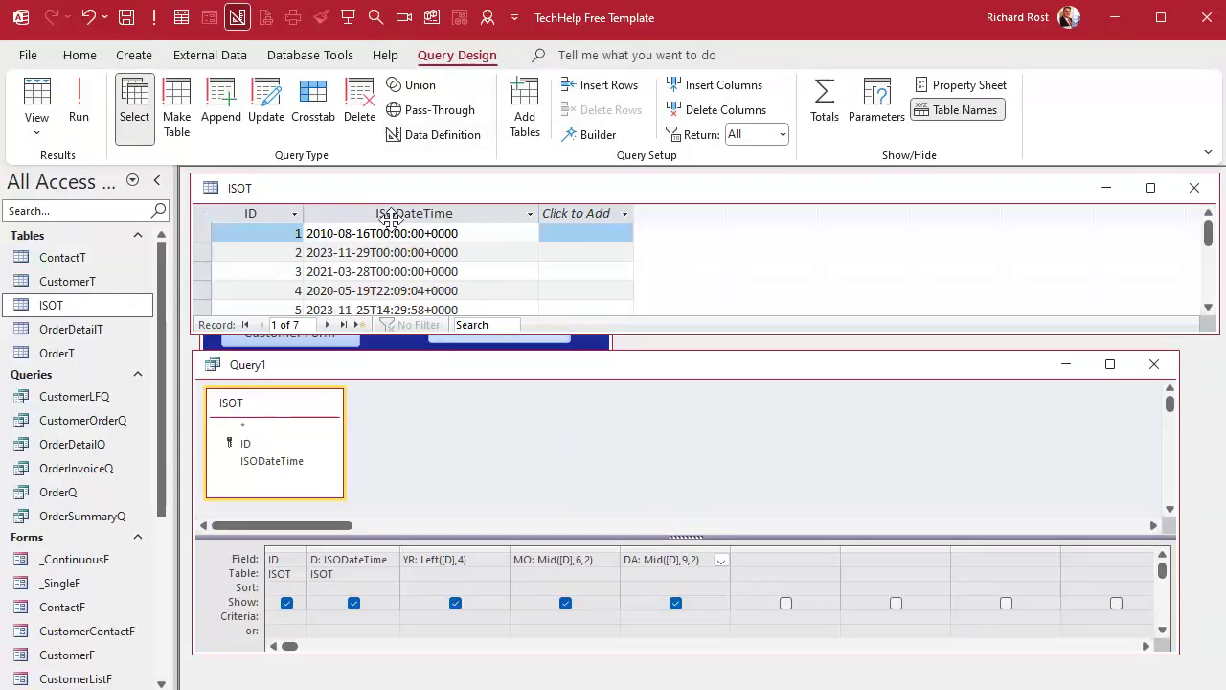
click(73, 107)
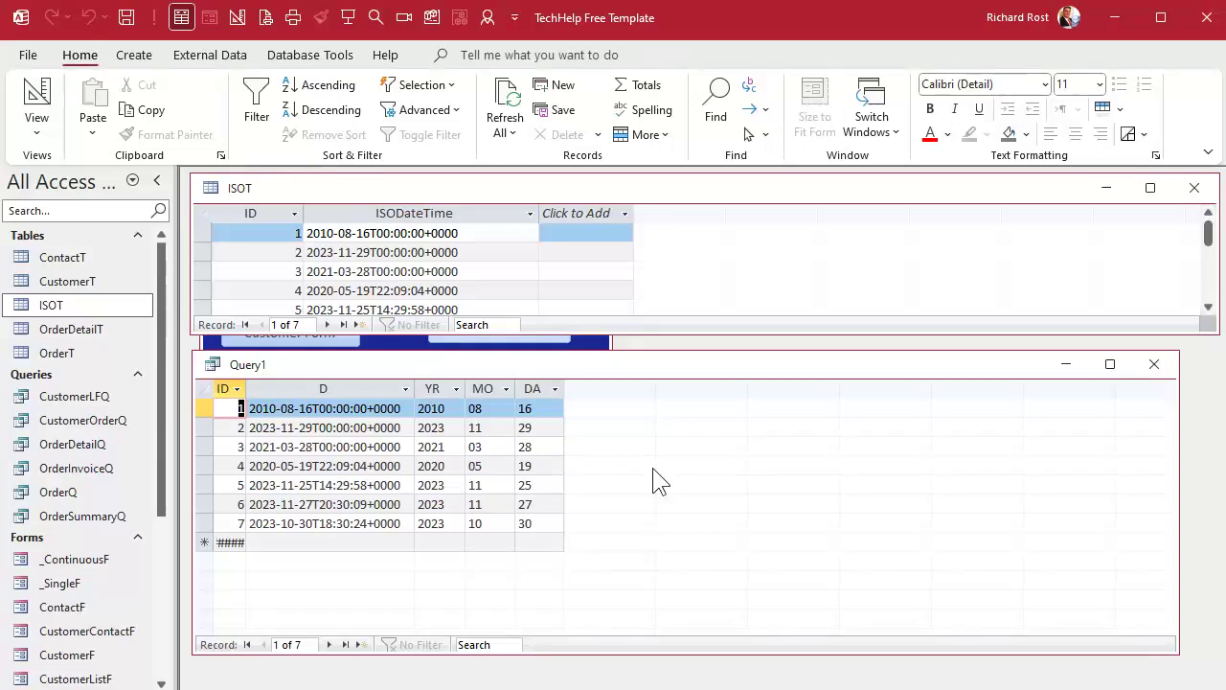
click(353, 233)
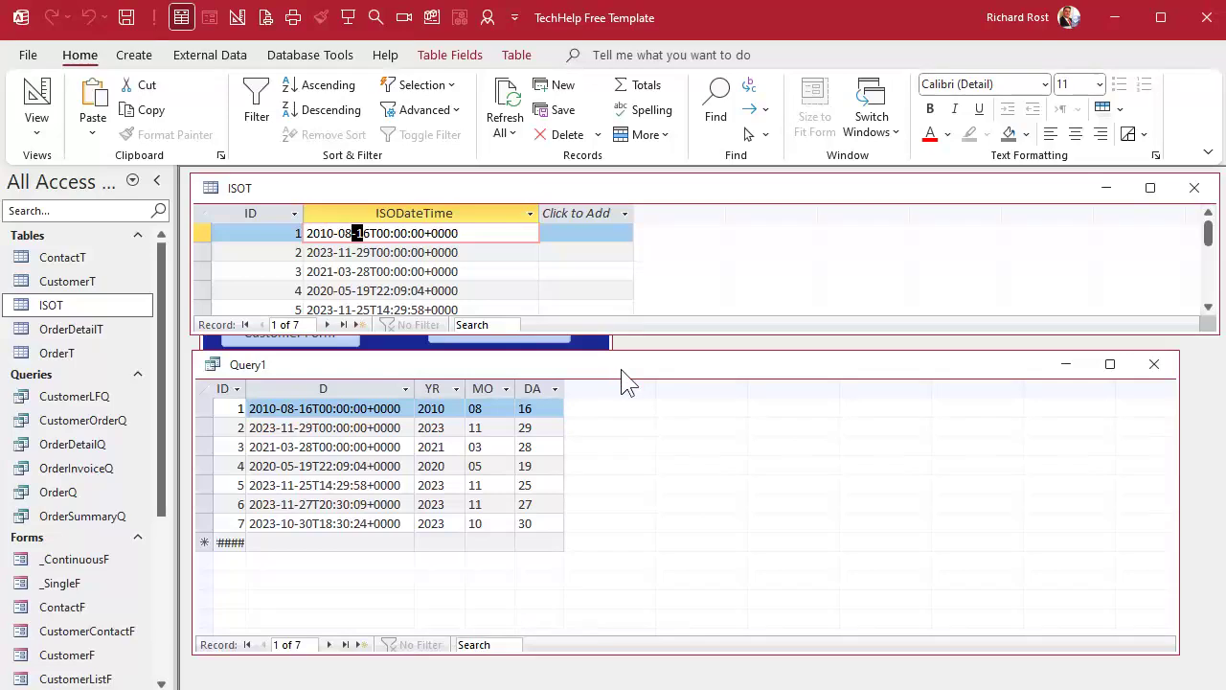
click(471, 364)
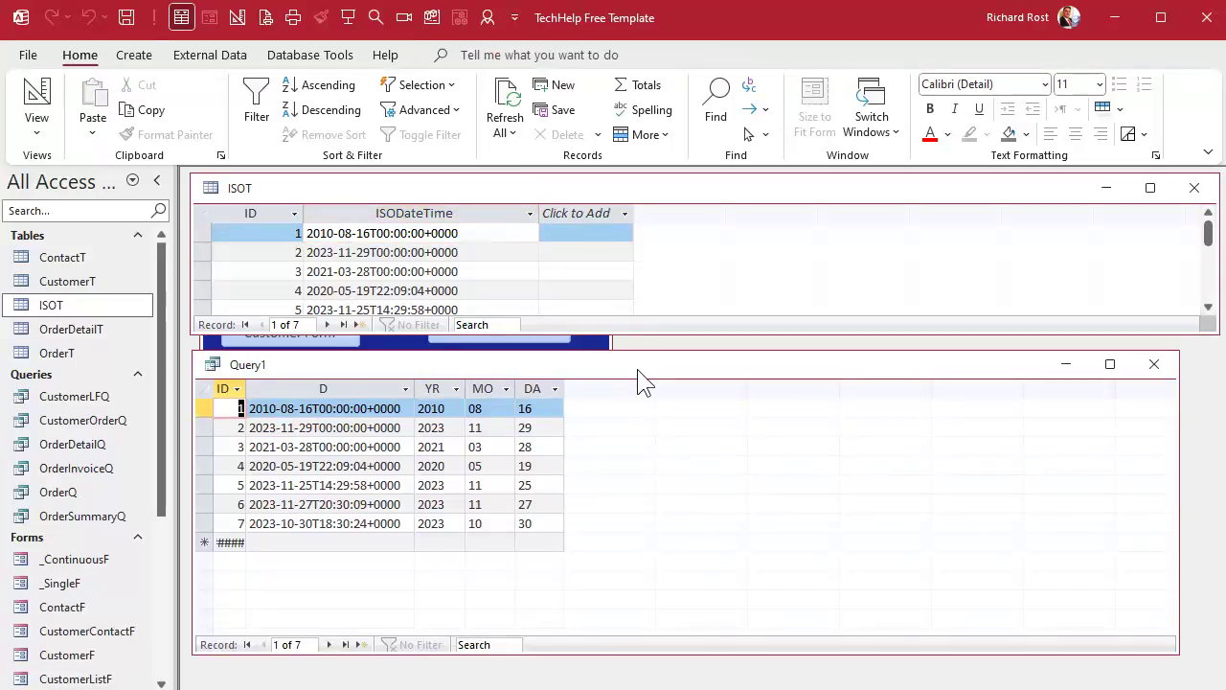
click(36, 96)
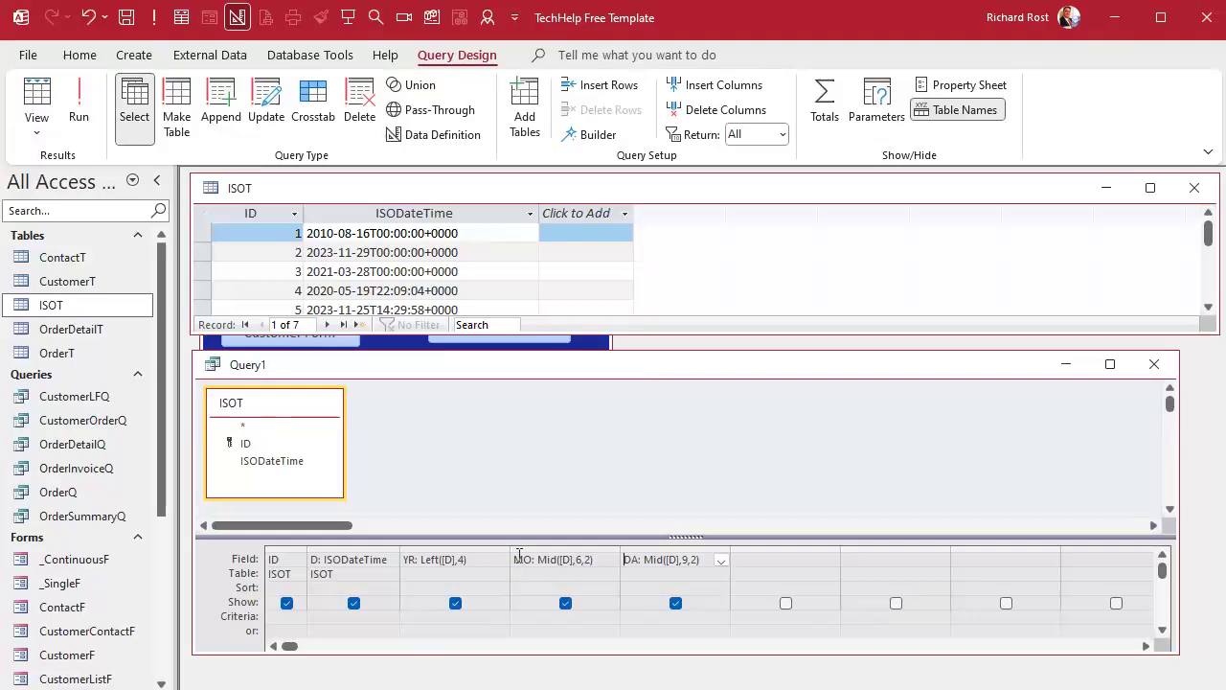
Narrow the YR, MO and DA grid columns and widen the next empty column
drag(509, 550, 476, 543)
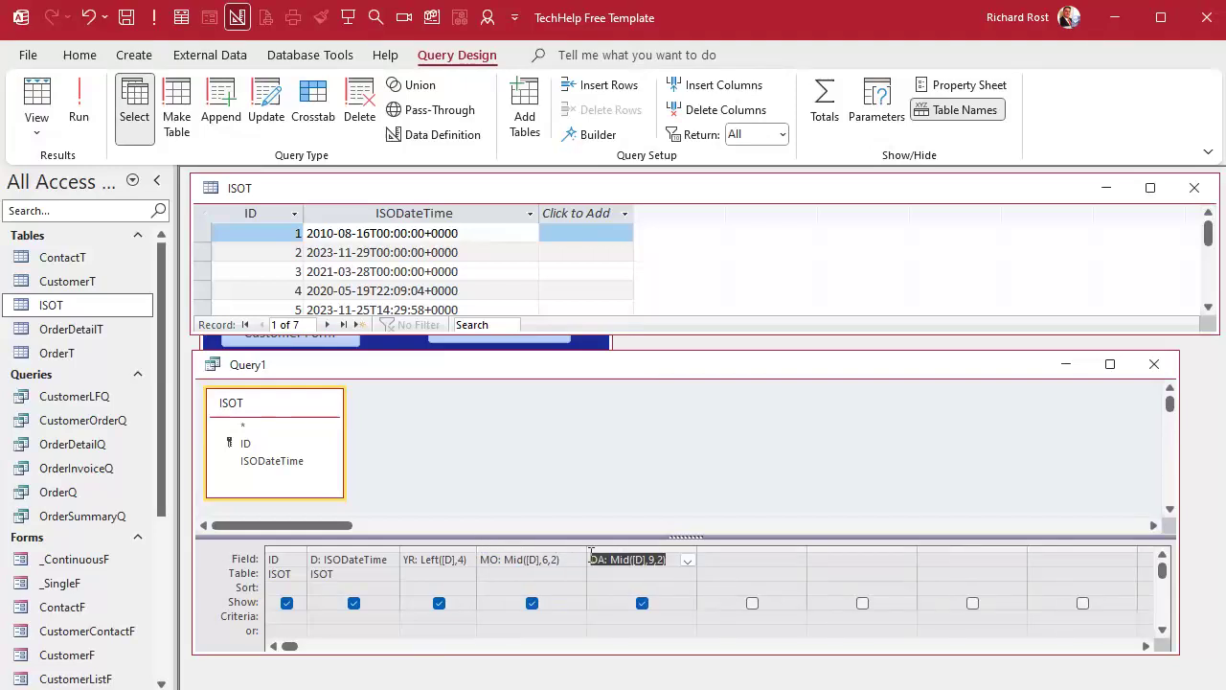
drag(586, 547, 568, 546)
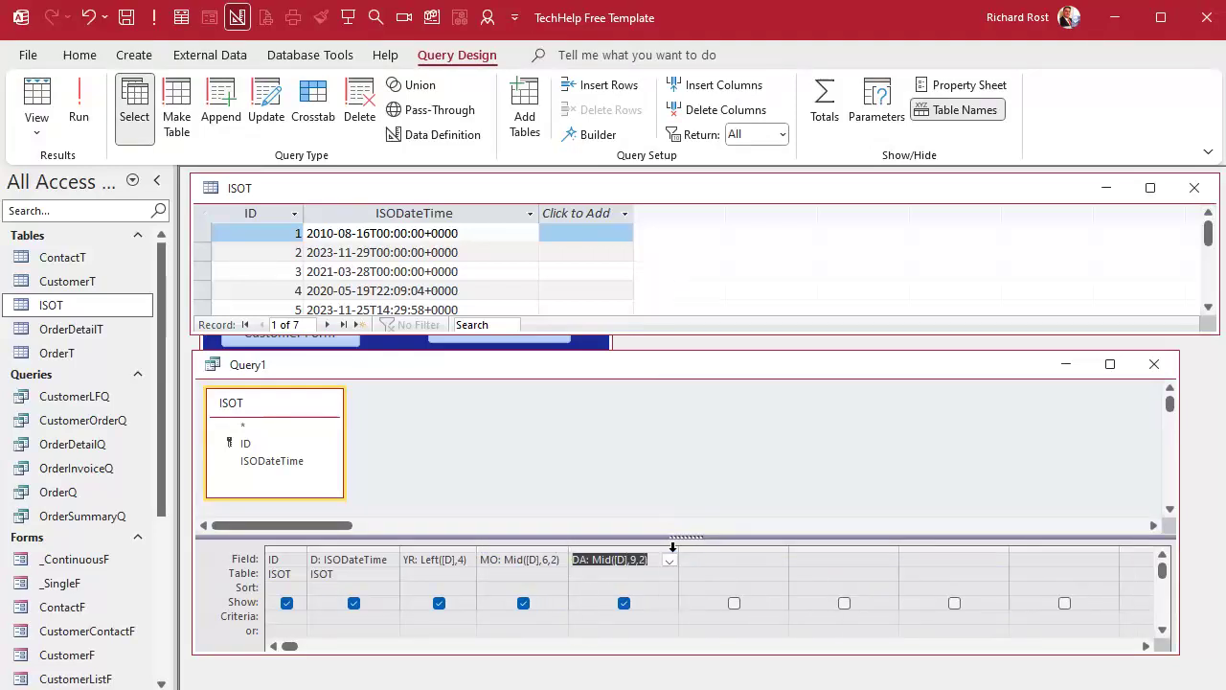
drag(676, 546, 673, 547)
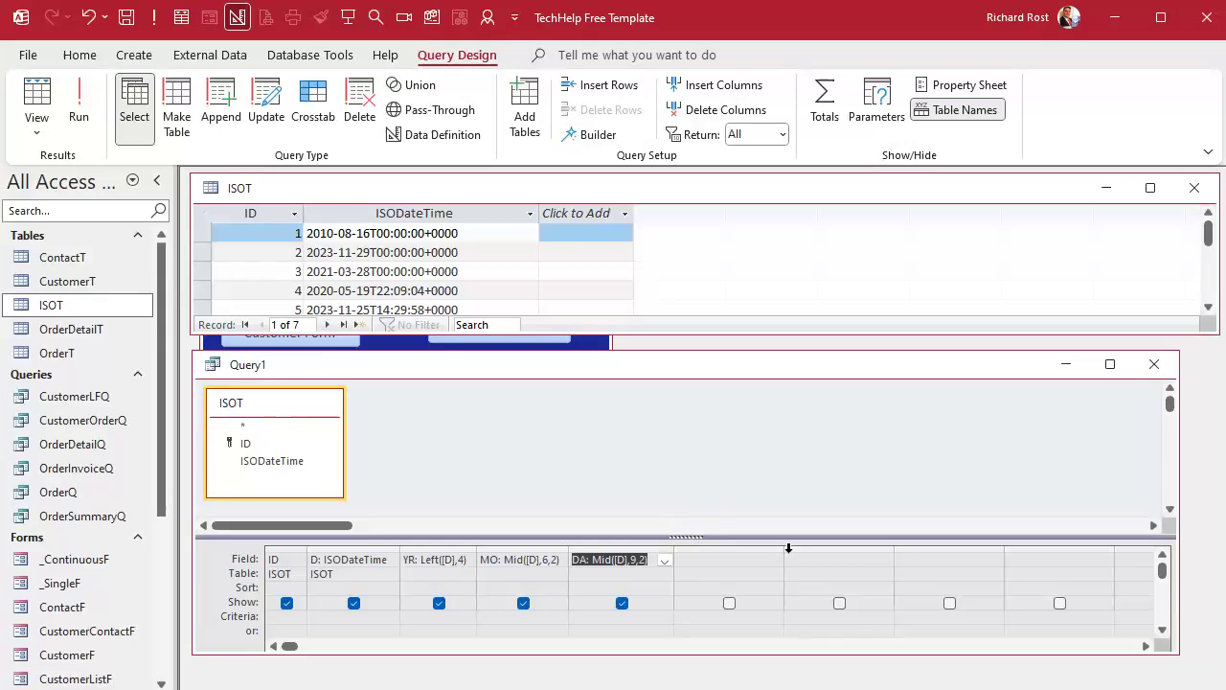
drag(783, 547, 970, 546)
click(769, 549)
Add NewDate: DateSerial([YR],[MO],[DA]) and run to see dates like 2010-08-16
click(750, 560)
text(NewDate: DateSerial()
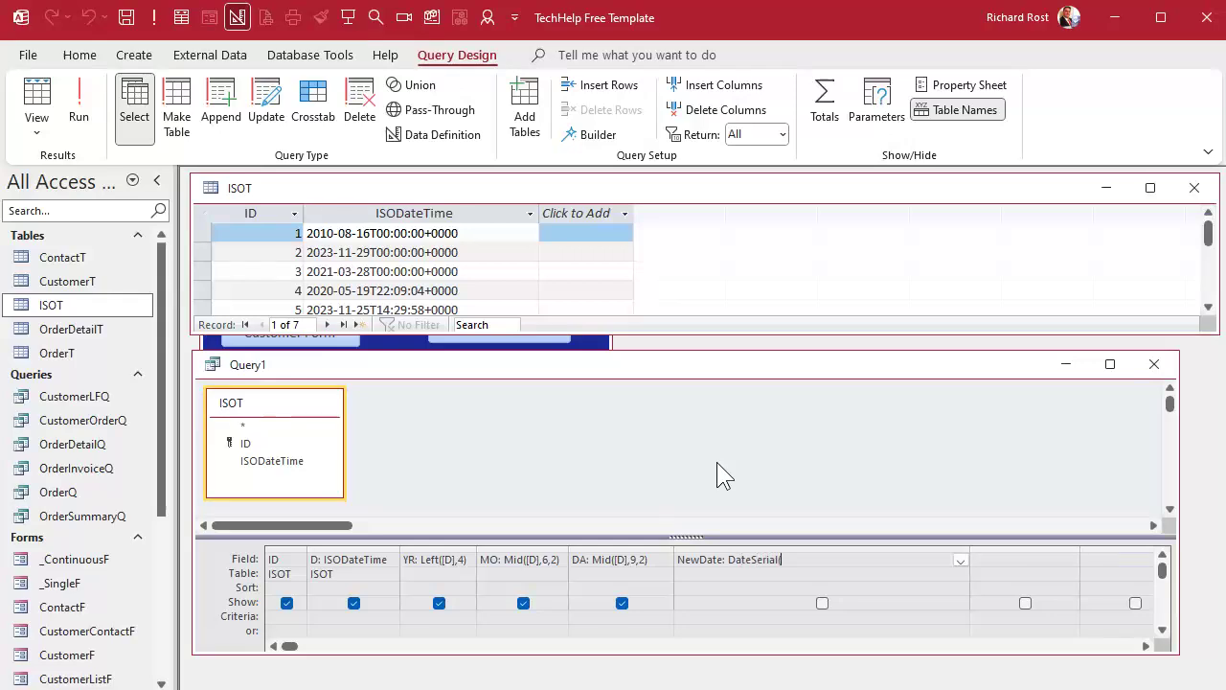
text([YR],[MO],[DA]))
key(Tab)
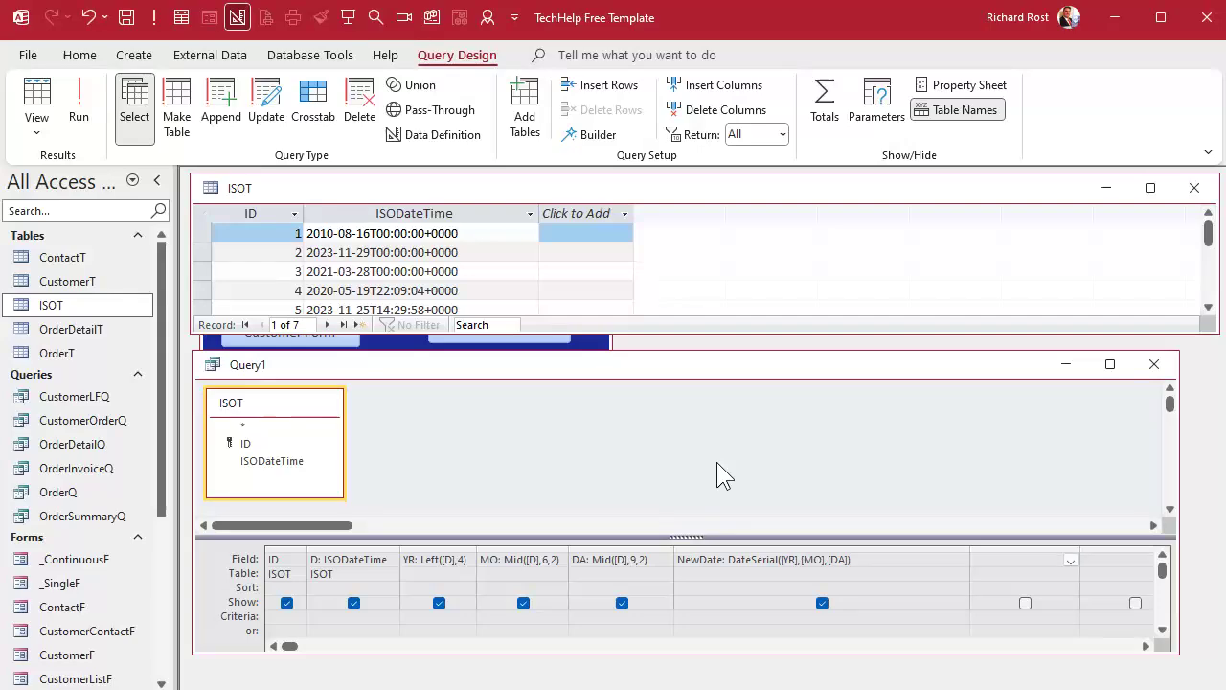
click(78, 100)
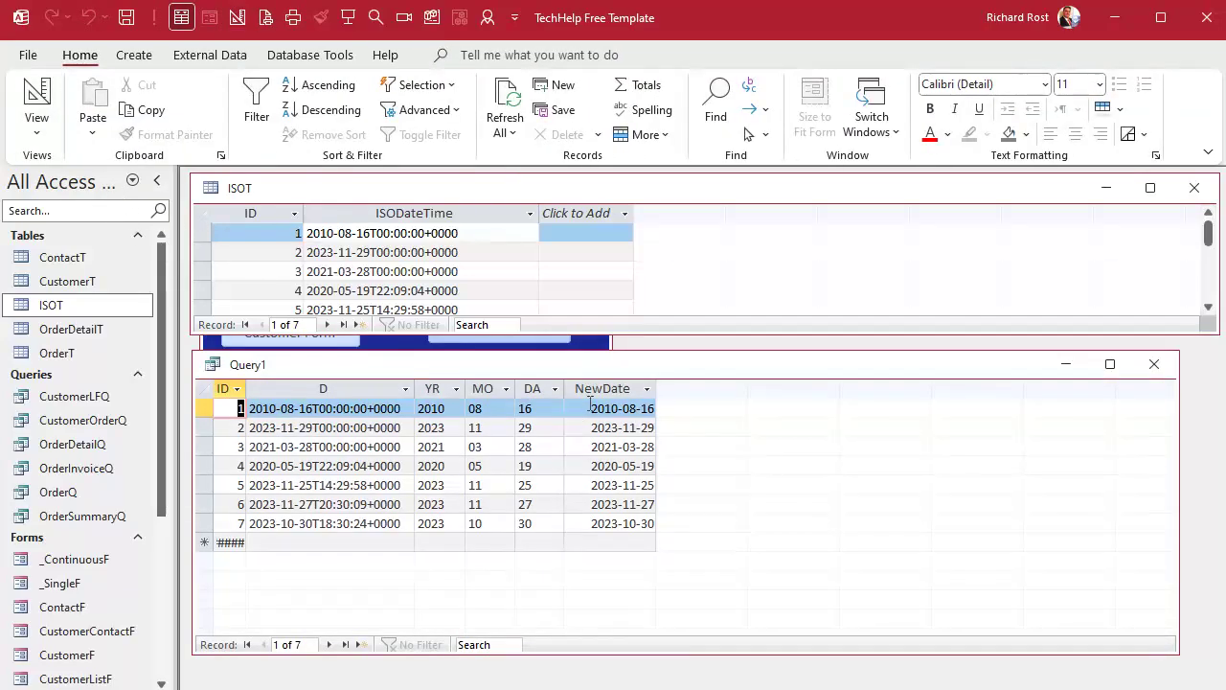